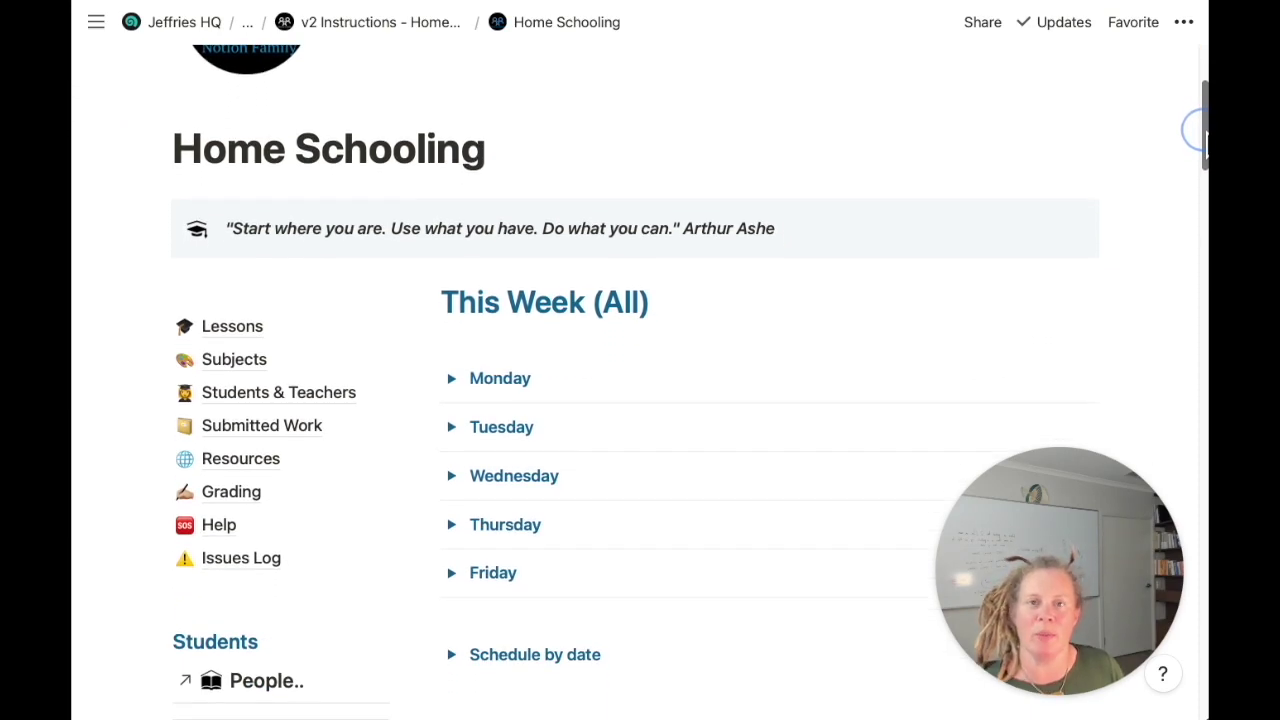
# Collapse the Databases toggle near the end of the Home Schooling page and return to the This Week section.
pyautogui.moveTo(1196, 128); pyautogui.dragTo(1205, 590)
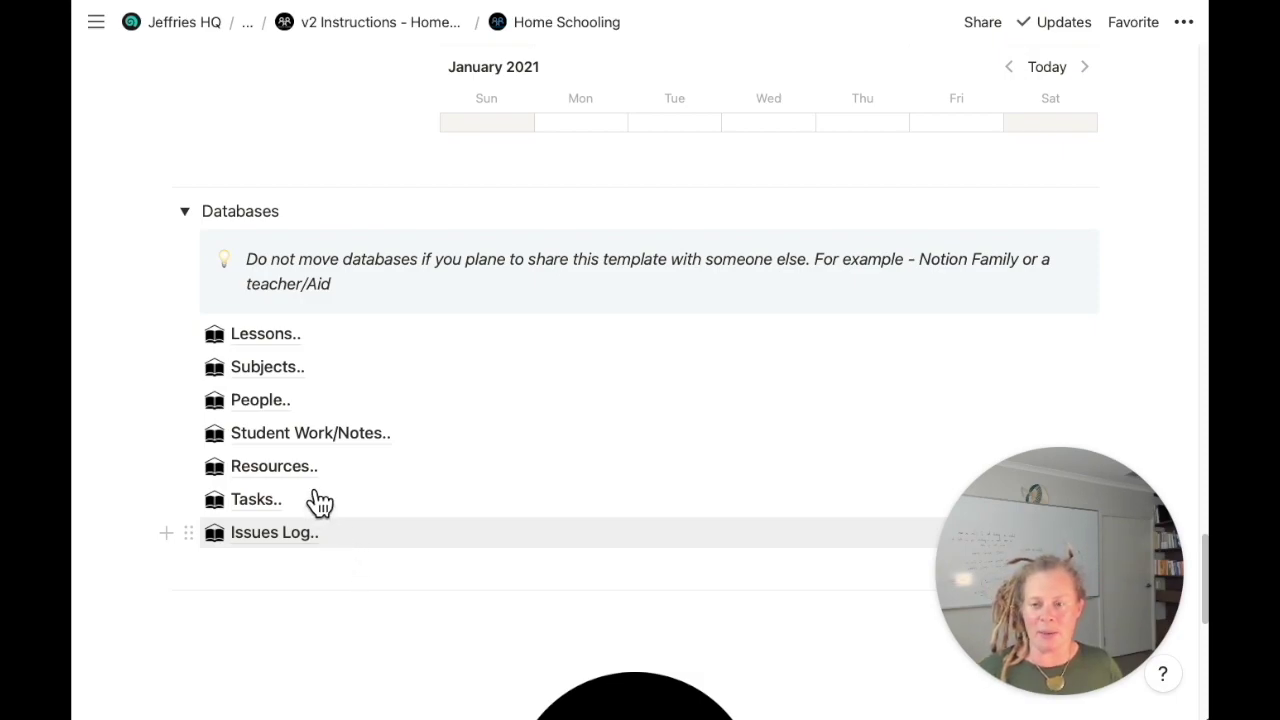
pyautogui.click(186, 211)
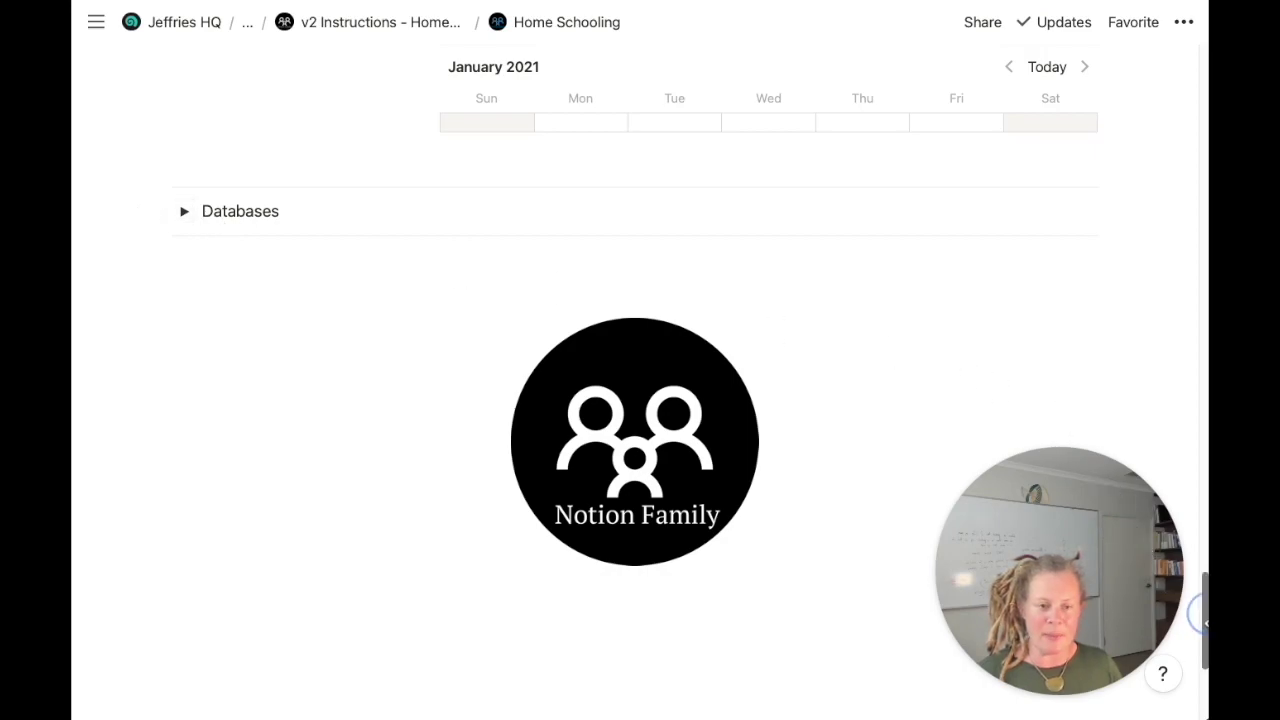
pyautogui.moveTo(1199, 594); pyautogui.dragTo(1194, 106)
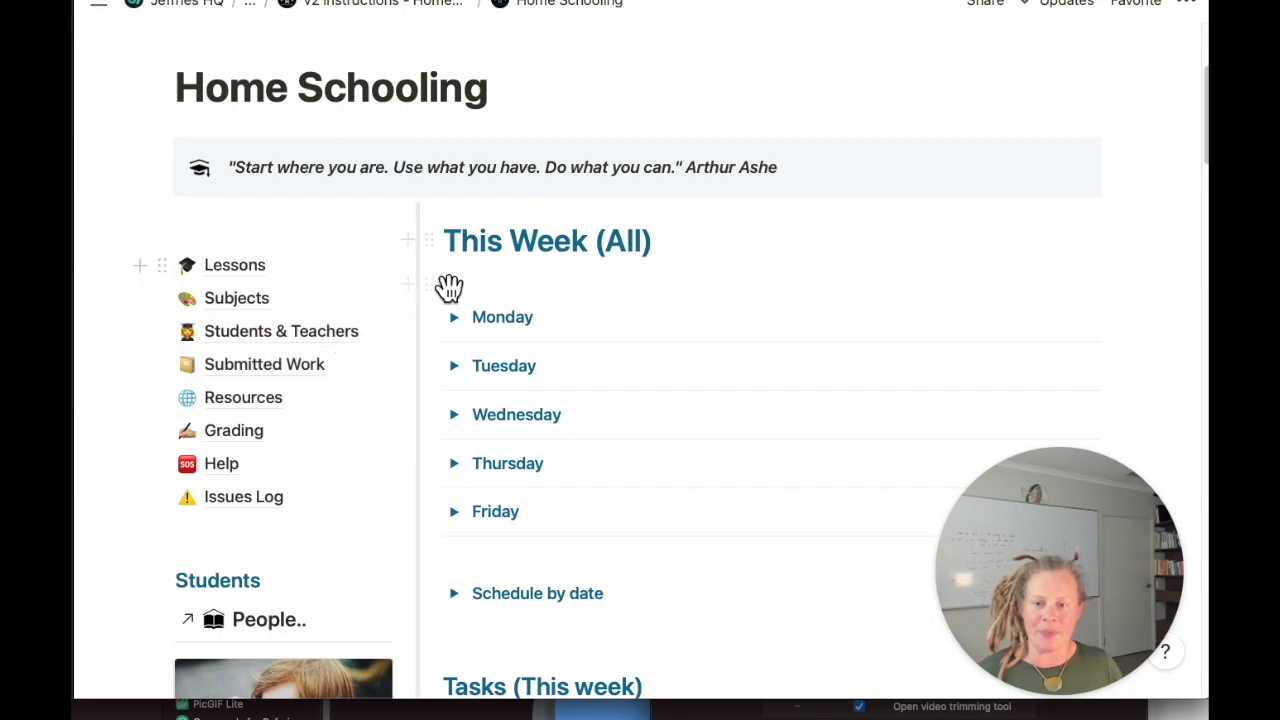
# Expand the Schedule by date toggle under This Week (All), look over its contents, and collapse it again.
pyautogui.scroll(-2, 528, 283)
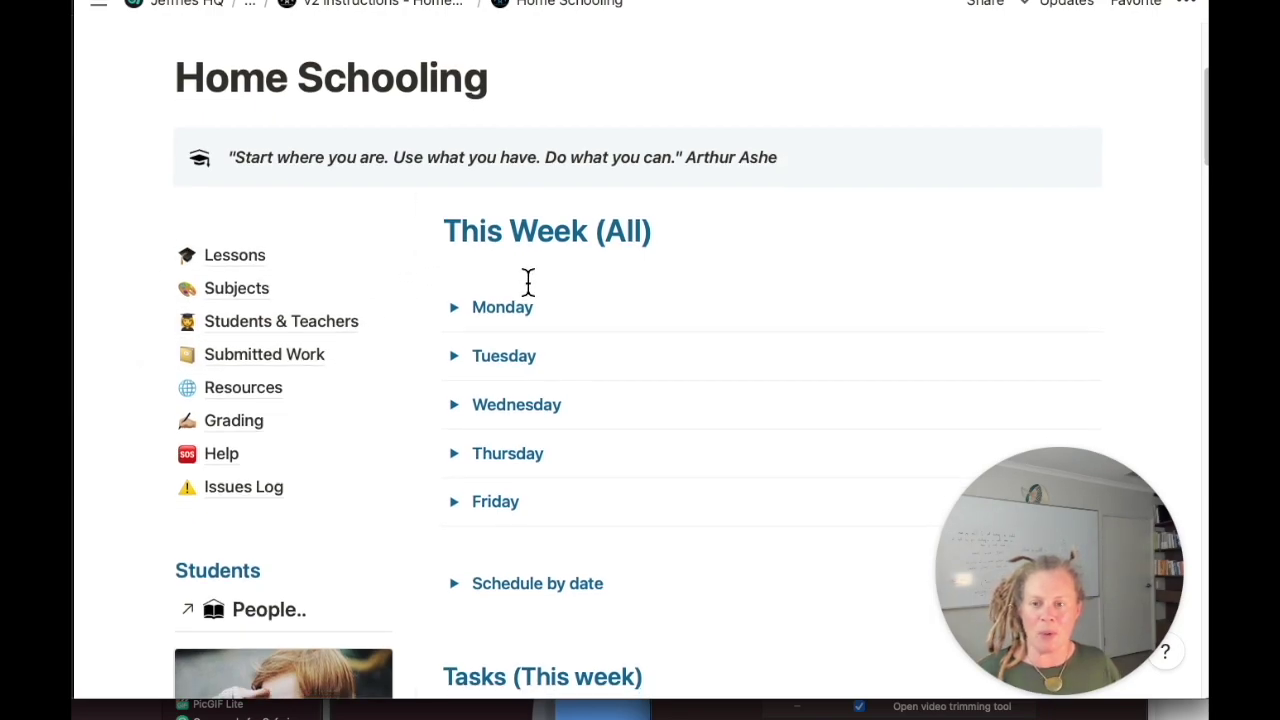
pyautogui.scroll(-2, 528, 283)
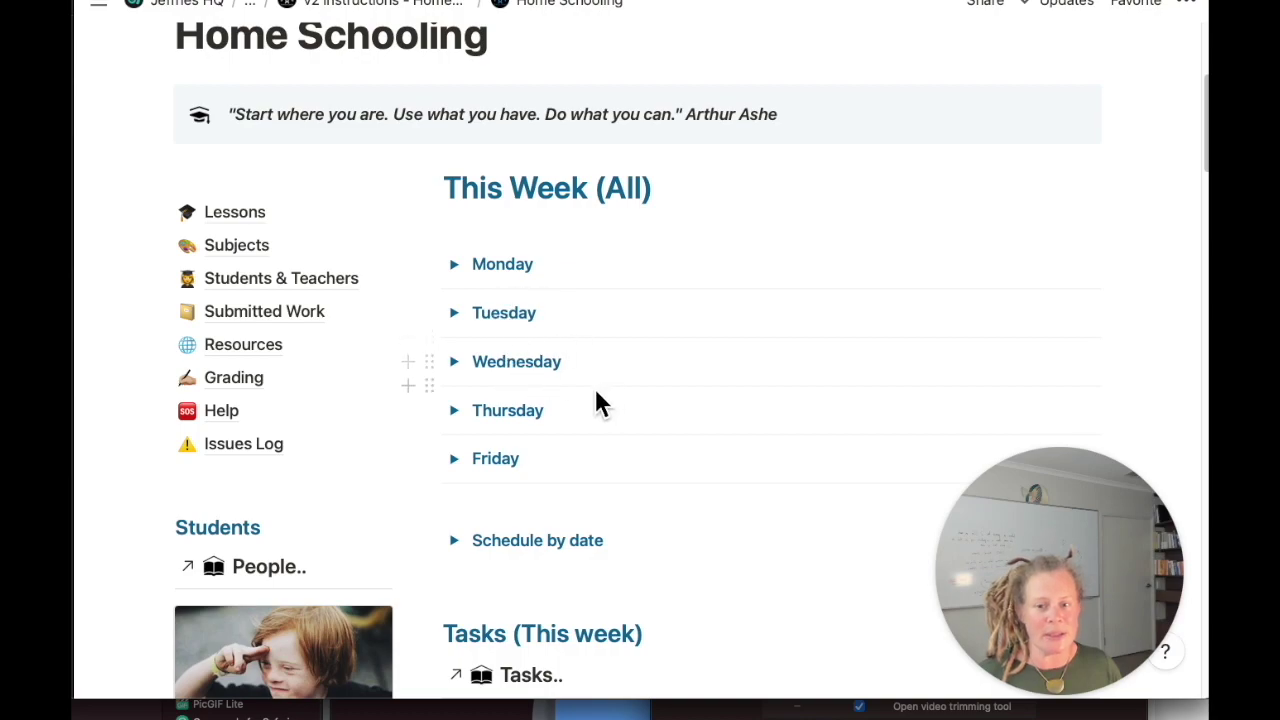
pyautogui.scroll(-3, 575, 474)
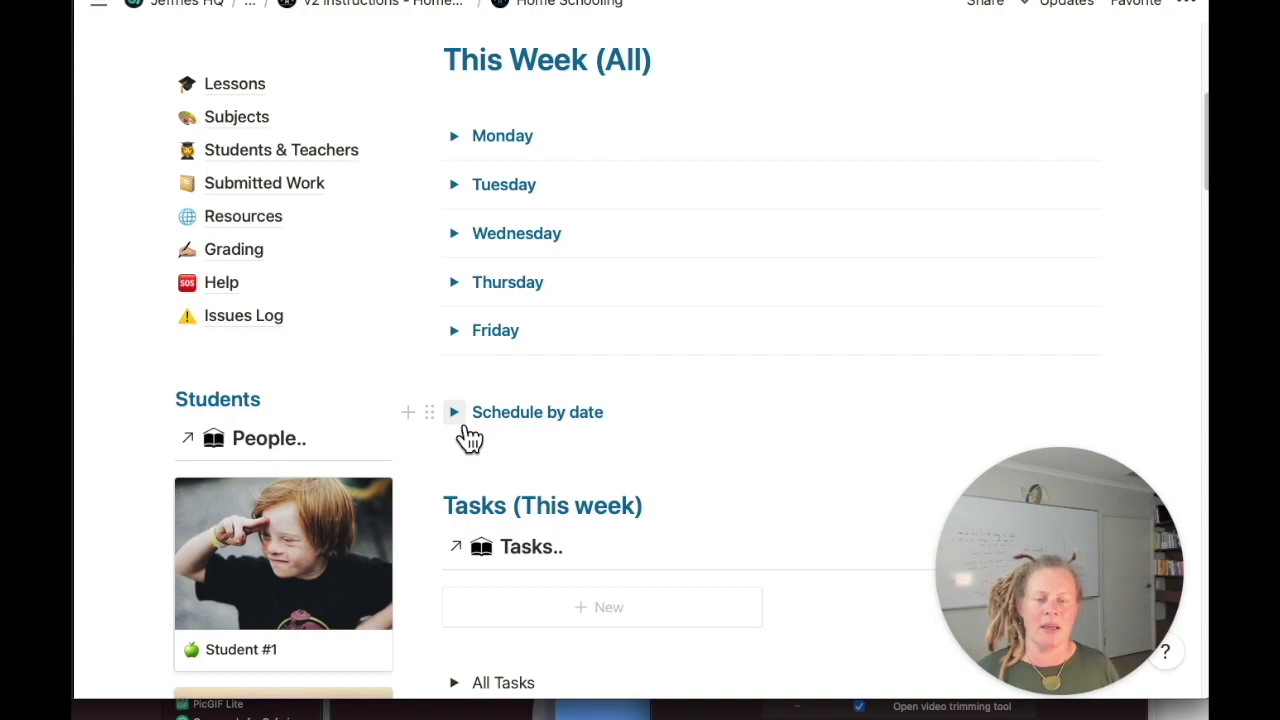
pyautogui.click(456, 413)
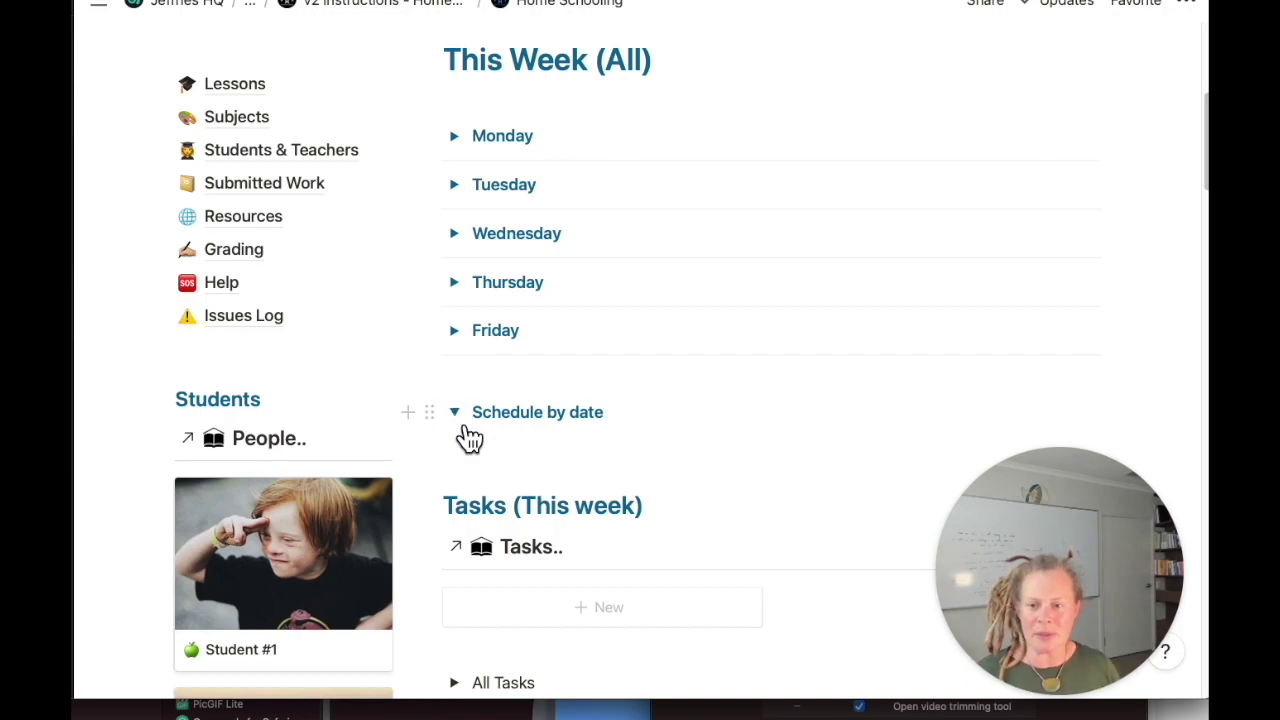
pyautogui.scroll(-5, 466, 437)
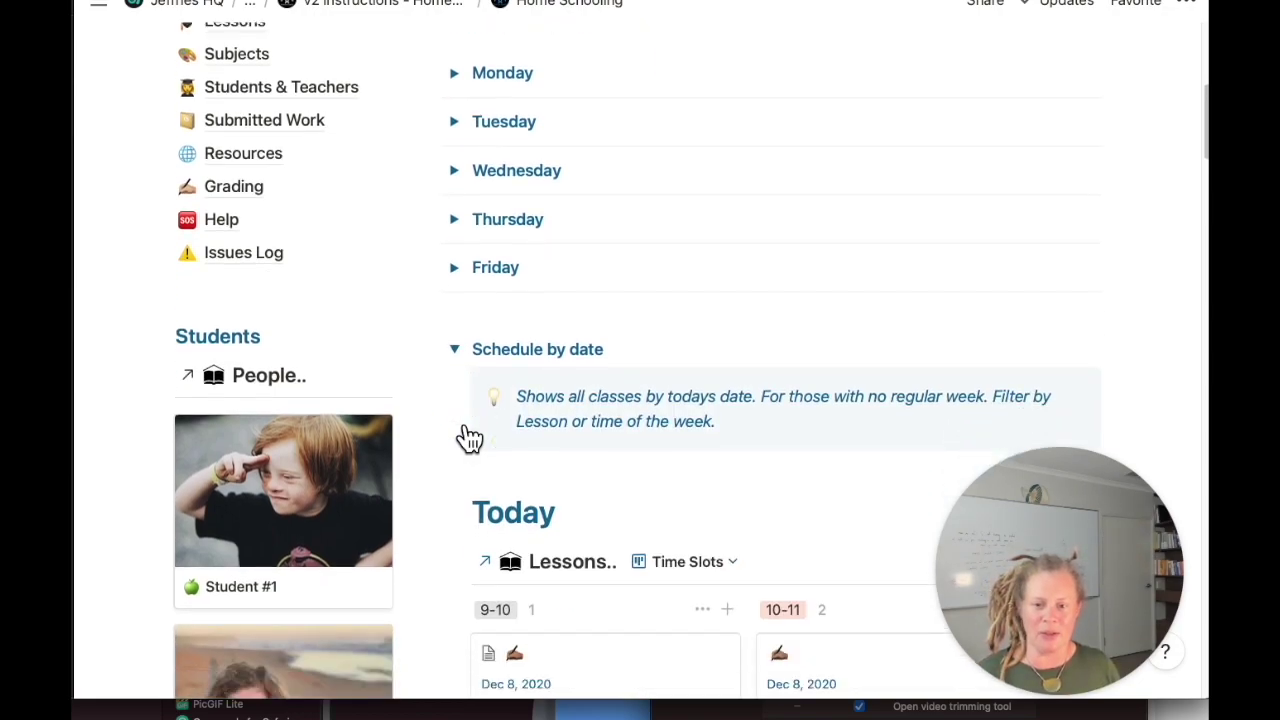
pyautogui.scroll(7, 456, 425)
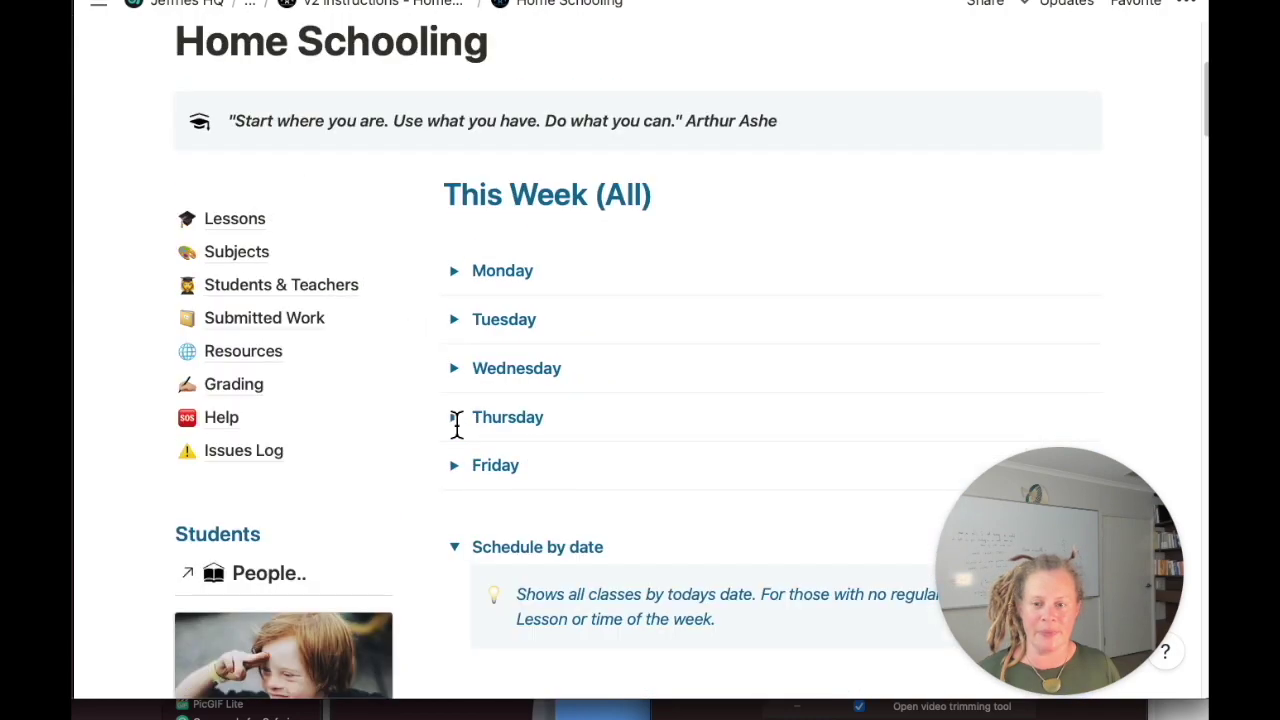
pyautogui.click(455, 548)
# Expand the Monday toggle and examine its lessons board and the lessons table beneath it.
pyautogui.click(455, 272)
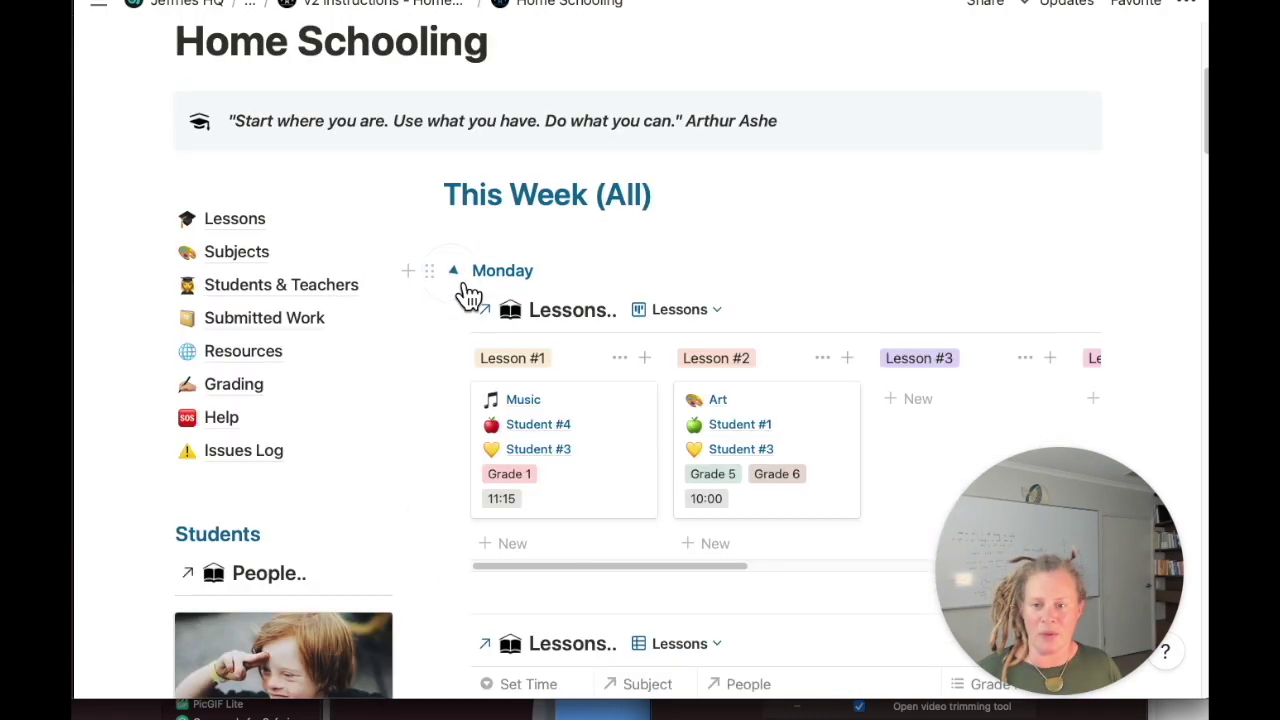
pyautogui.scroll(-1, 467, 292)
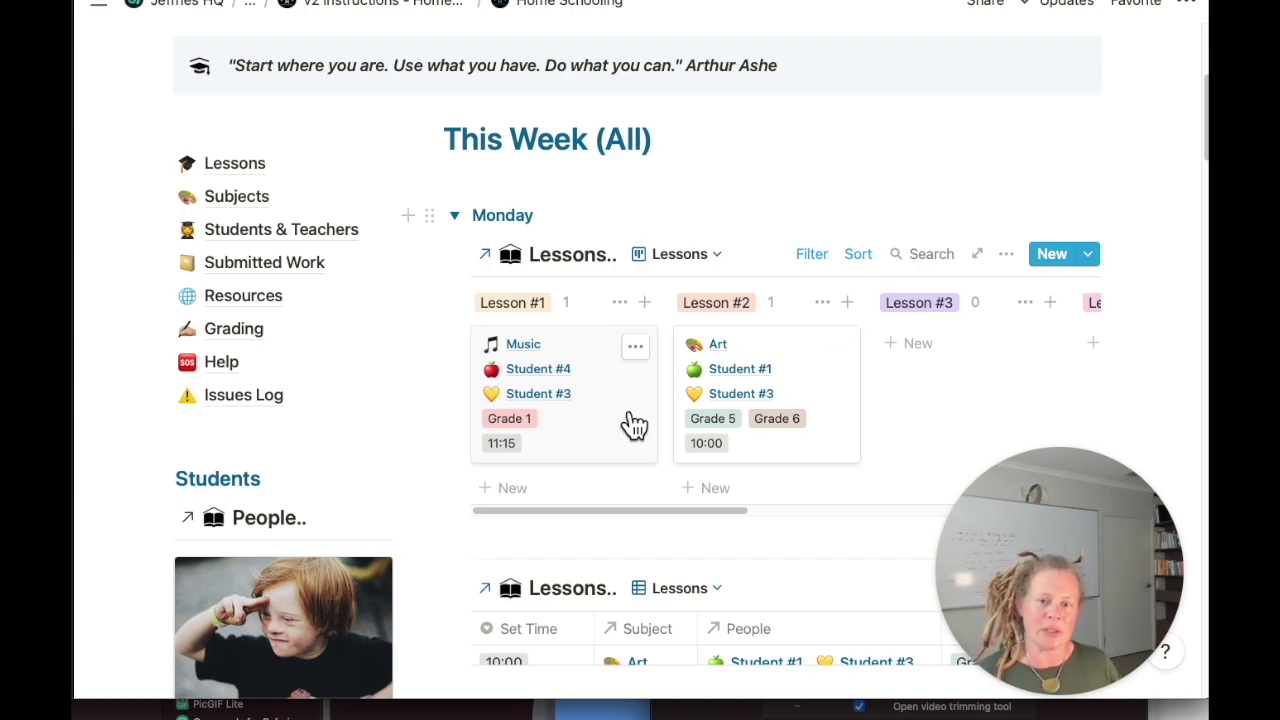
pyautogui.scroll(-3, 634, 425)
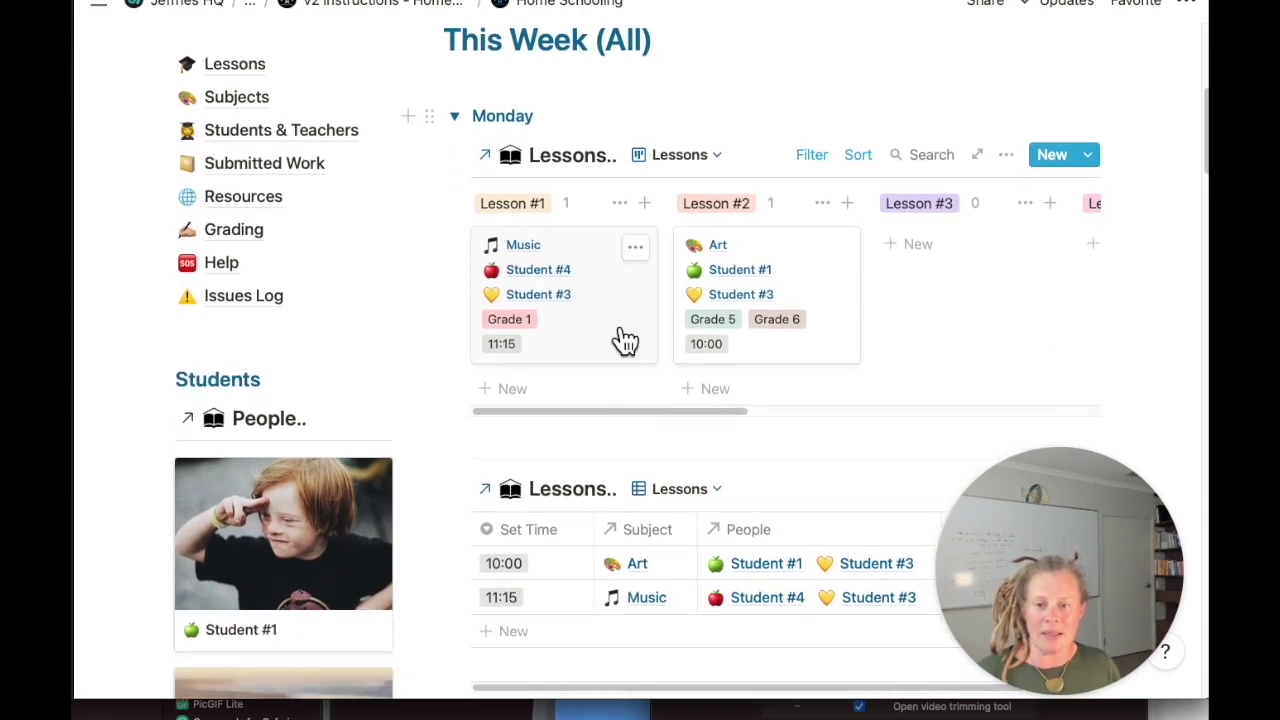
pyautogui.scroll(-1, 615, 340)
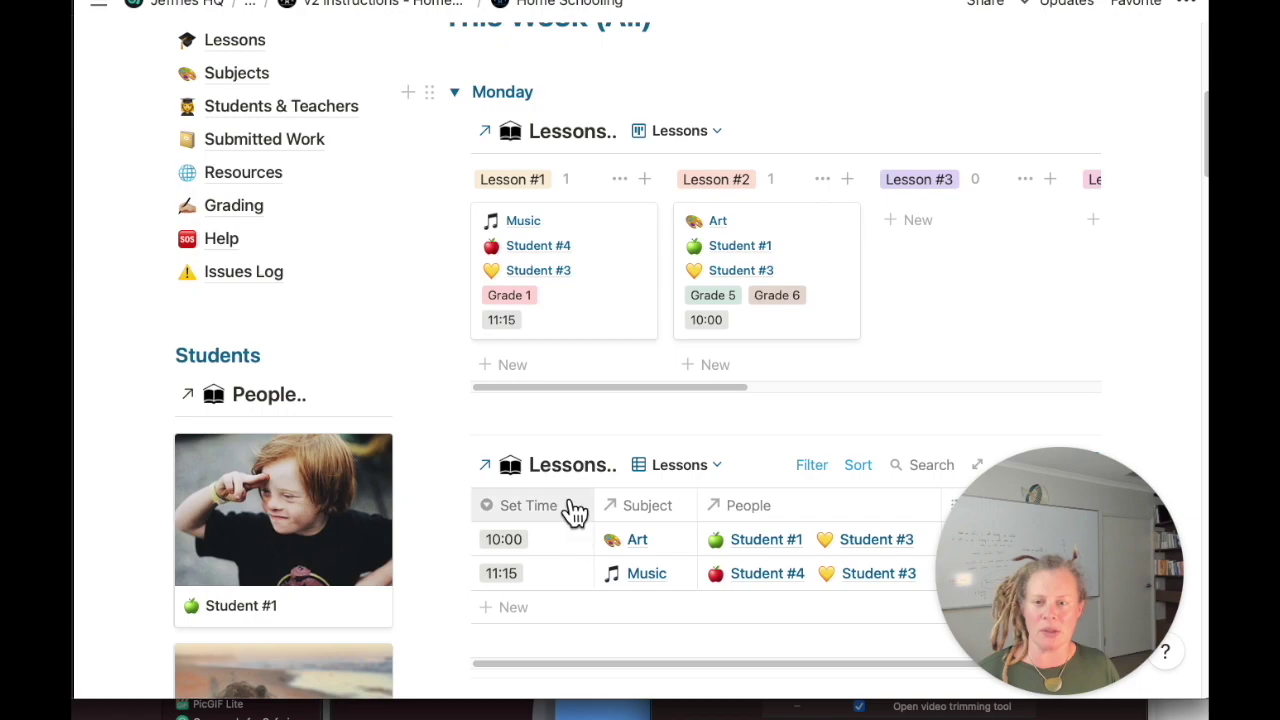
# Open Monday's Lesson #1 Music card and review its properties and the Lesson Plan/Instructions section.
pyautogui.click(605, 302)
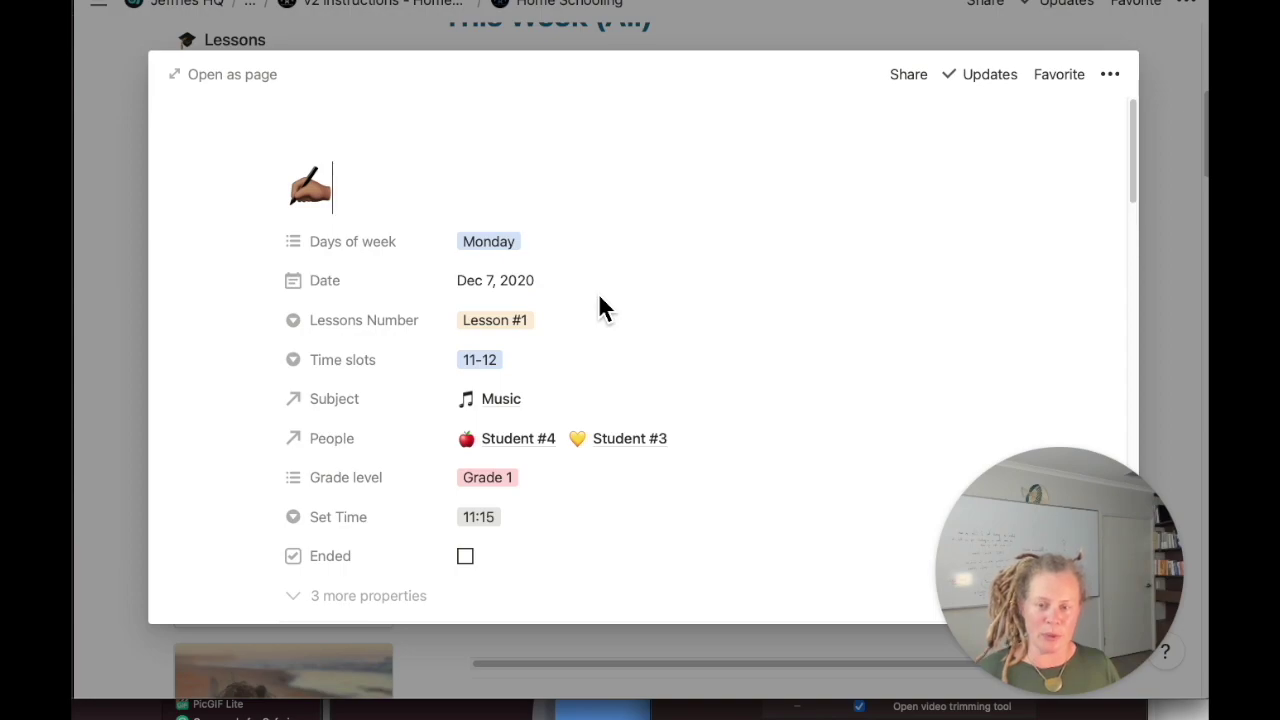
pyautogui.scroll(-2, 598, 305)
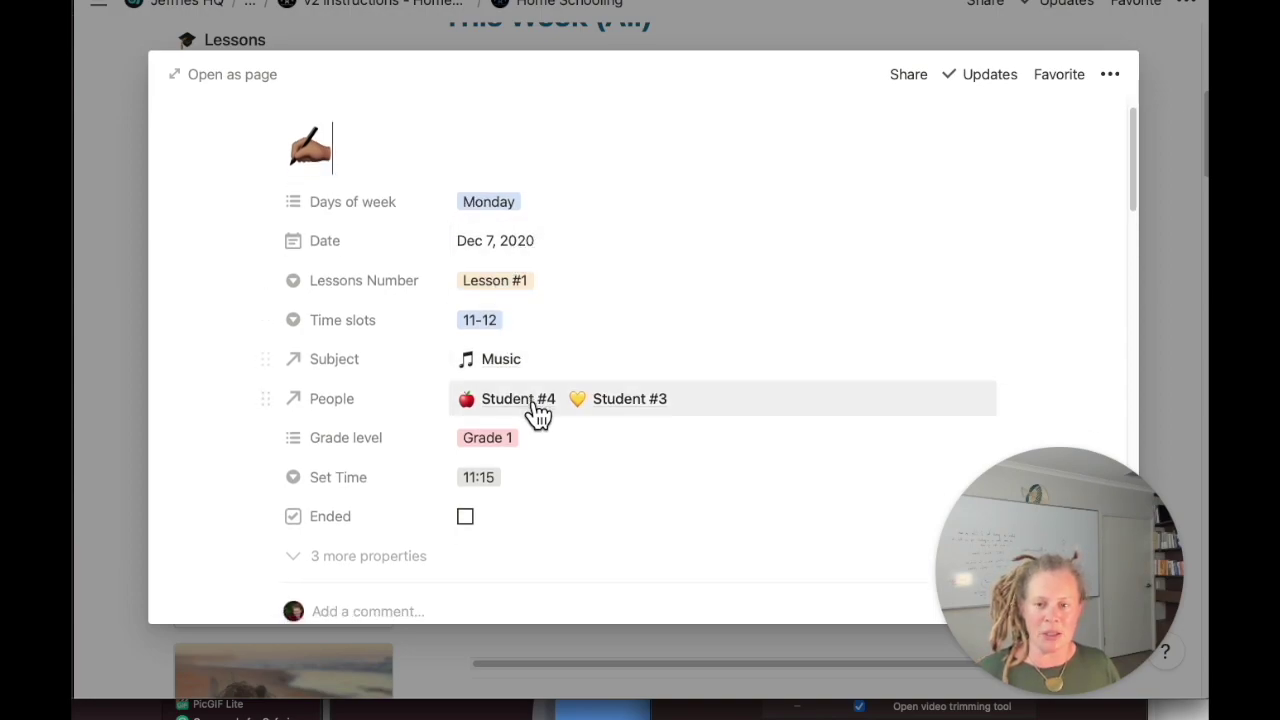
pyautogui.scroll(-3, 586, 470)
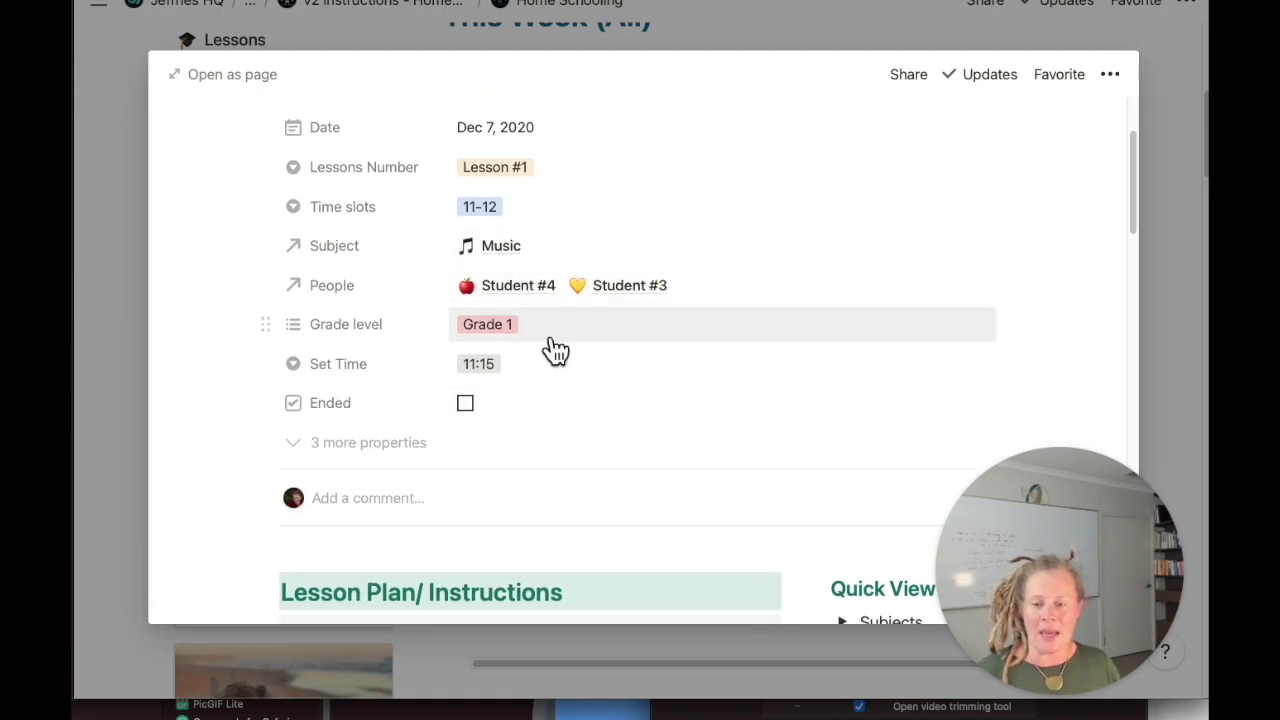
pyautogui.scroll(-8, 549, 351)
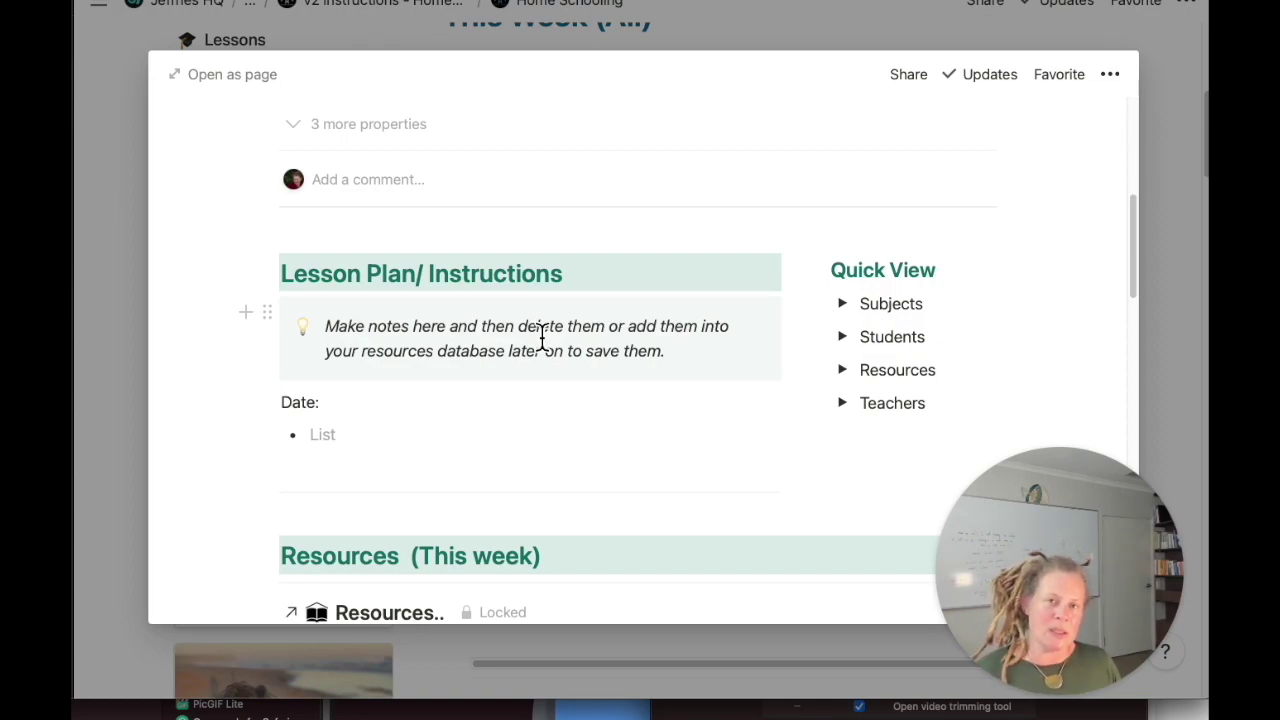
pyautogui.scroll(-1, 541, 340)
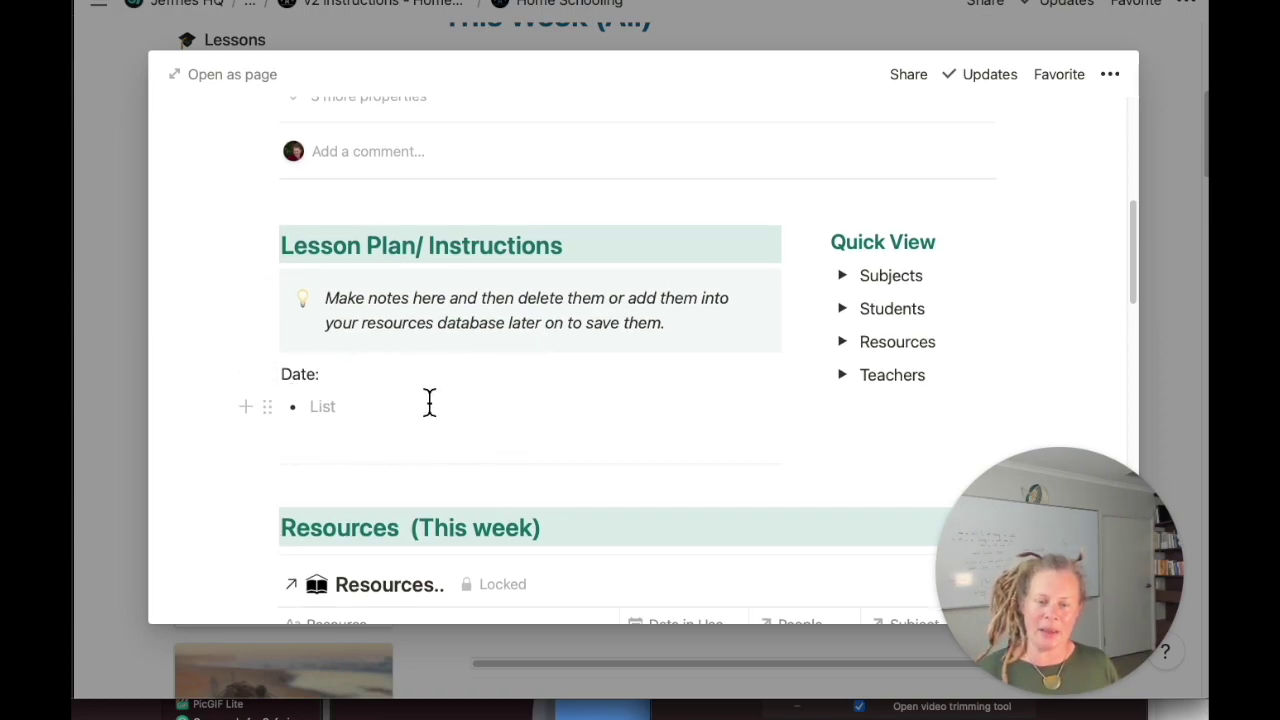
pyautogui.scroll(-1, 453, 447)
pyautogui.scroll(-1, 453, 447)
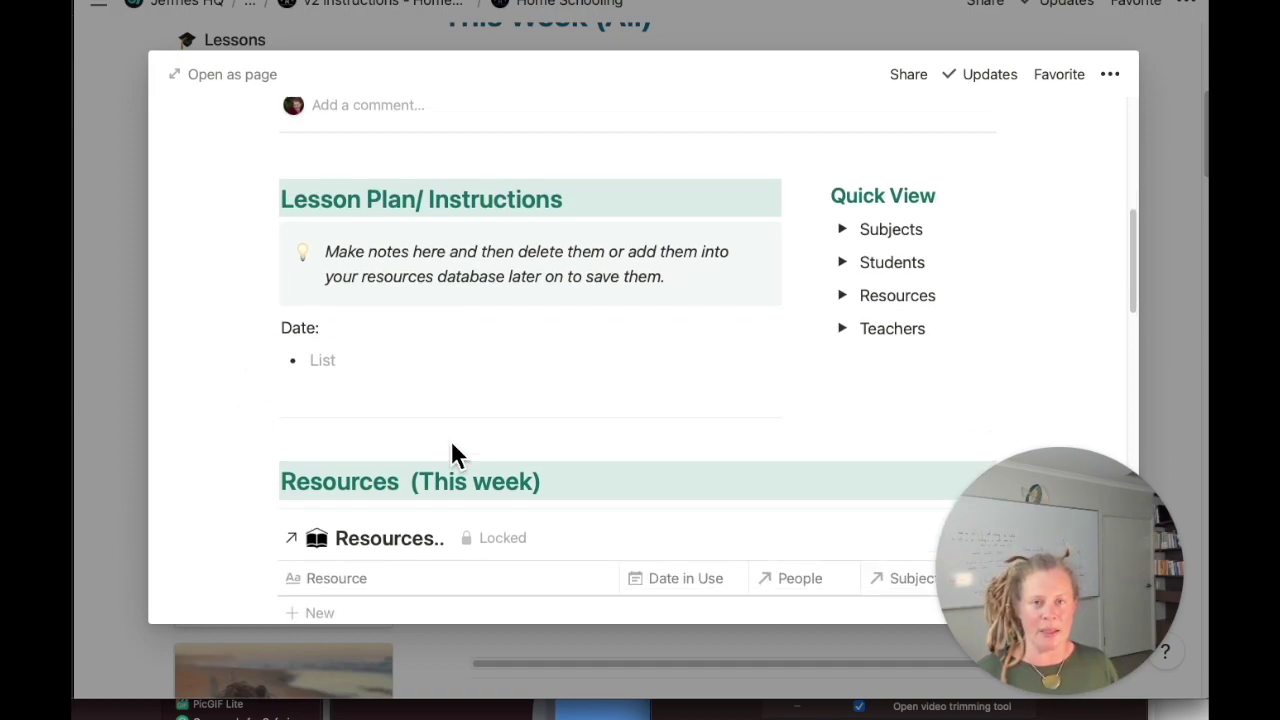
# Review the Music lesson's Resources, Student Work, Notes, Quiz and History sections, then return to the Home Schooling page.
pyautogui.scroll(-2, 449, 425)
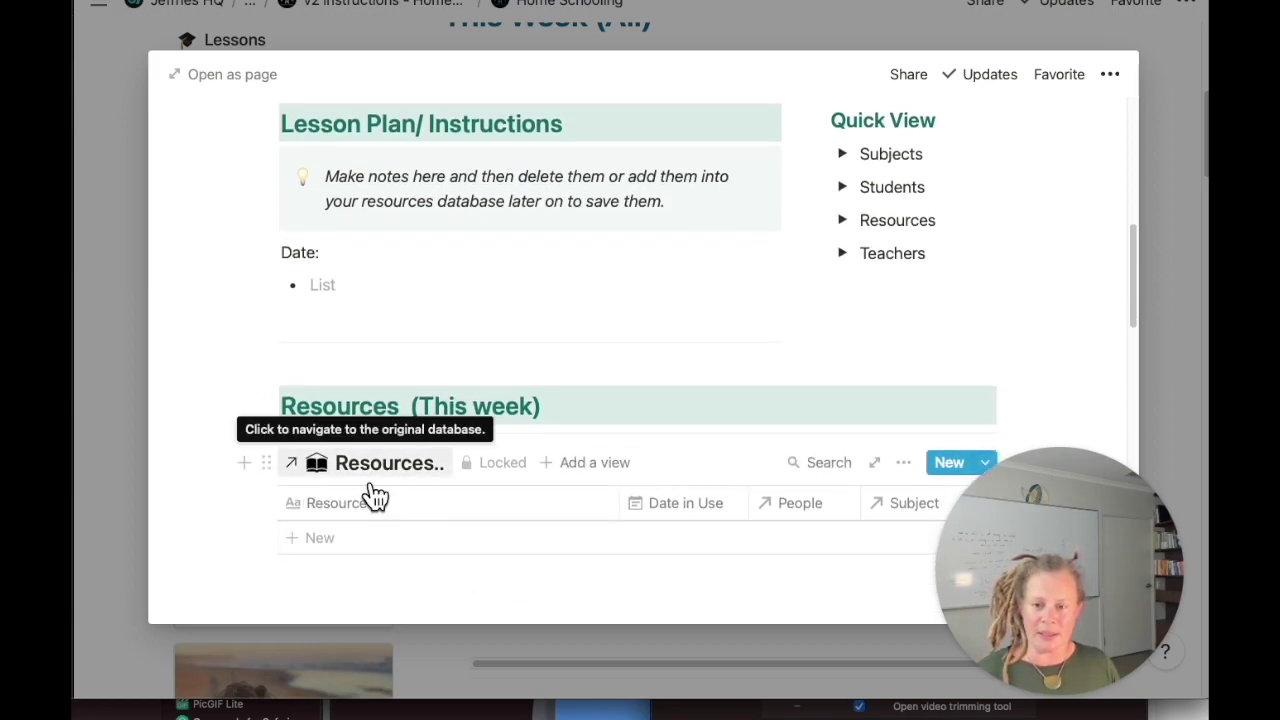
pyautogui.scroll(-3, 371, 497)
pyautogui.scroll(-3, 363, 489)
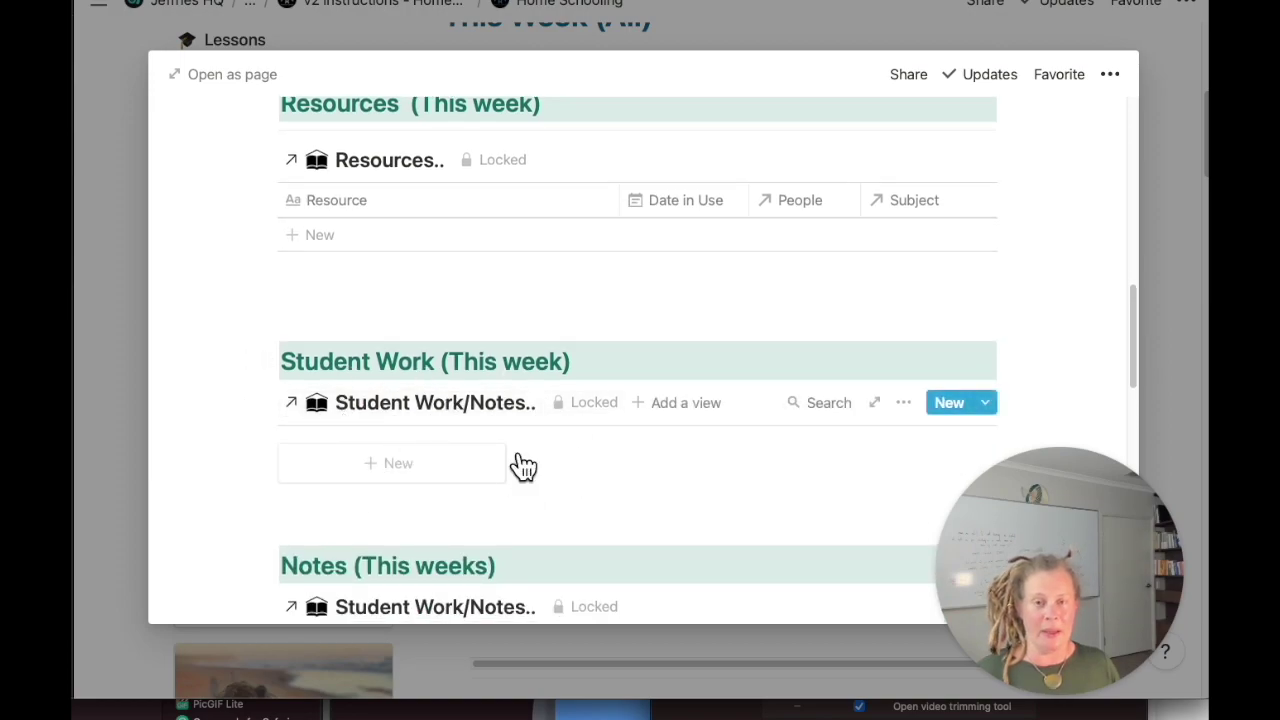
pyautogui.scroll(-4, 235, 494)
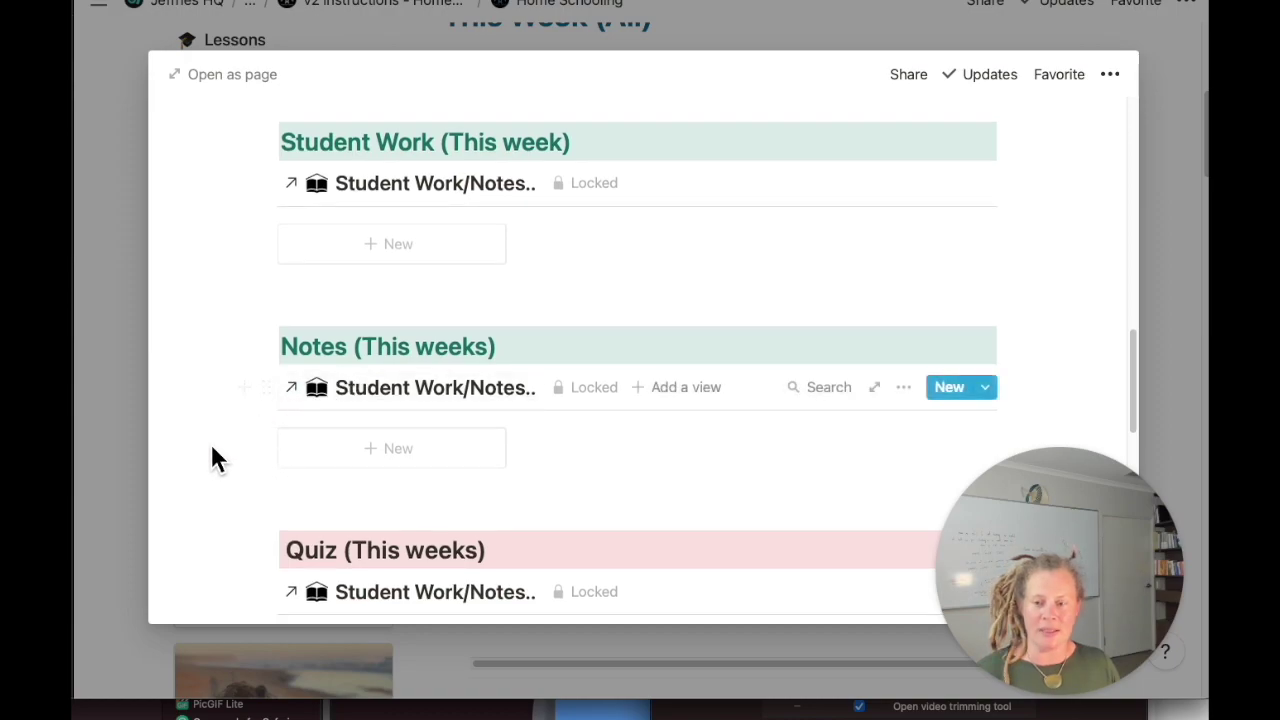
pyautogui.scroll(-3, 220, 470)
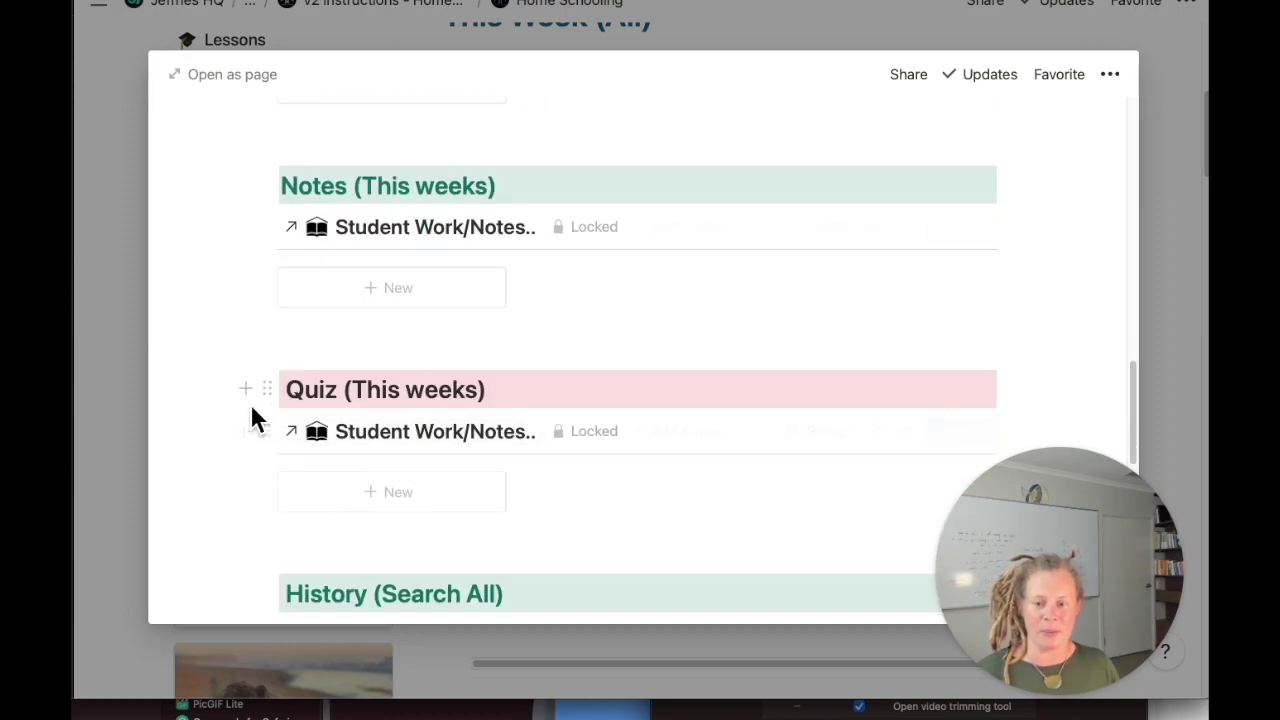
pyautogui.scroll(-3, 250, 420)
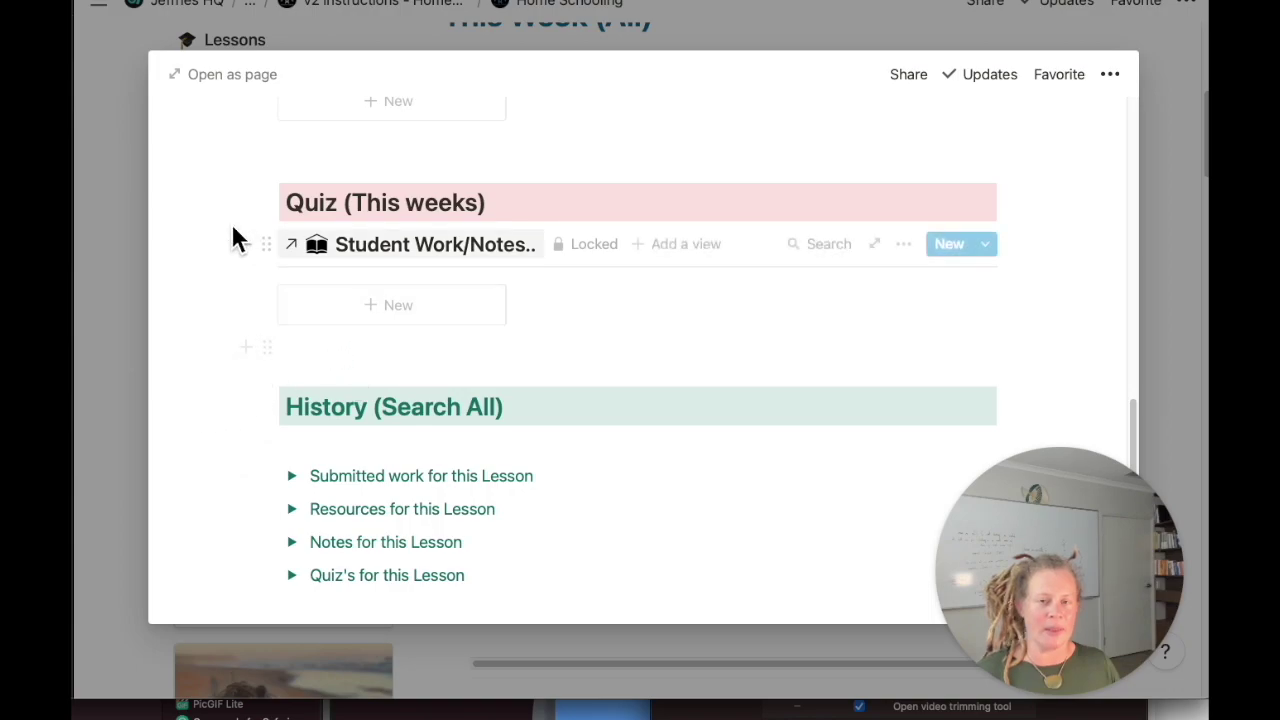
pyautogui.scroll(10, 213, 216)
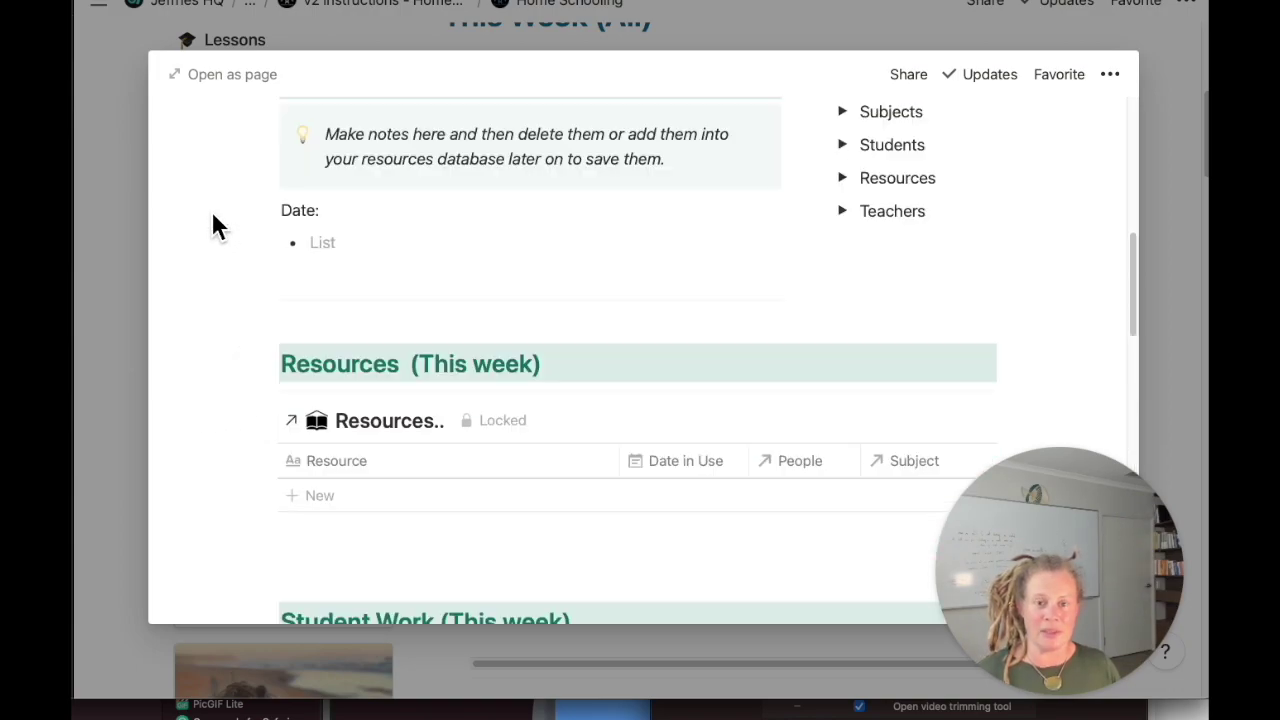
pyautogui.scroll(1, 213, 226)
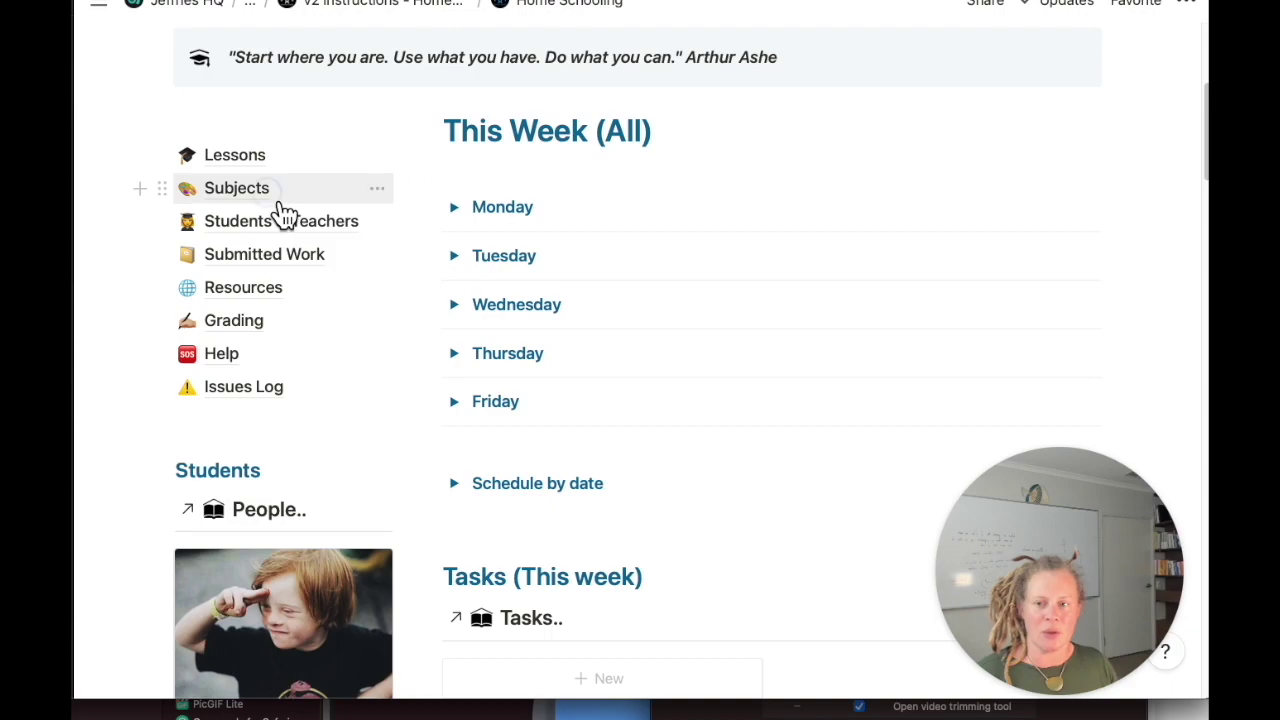
# Open the Subjects page and look over the student toggles and the Active Subjects gallery.
pyautogui.click(278, 208)
pyautogui.scroll(-5, 443, 279)
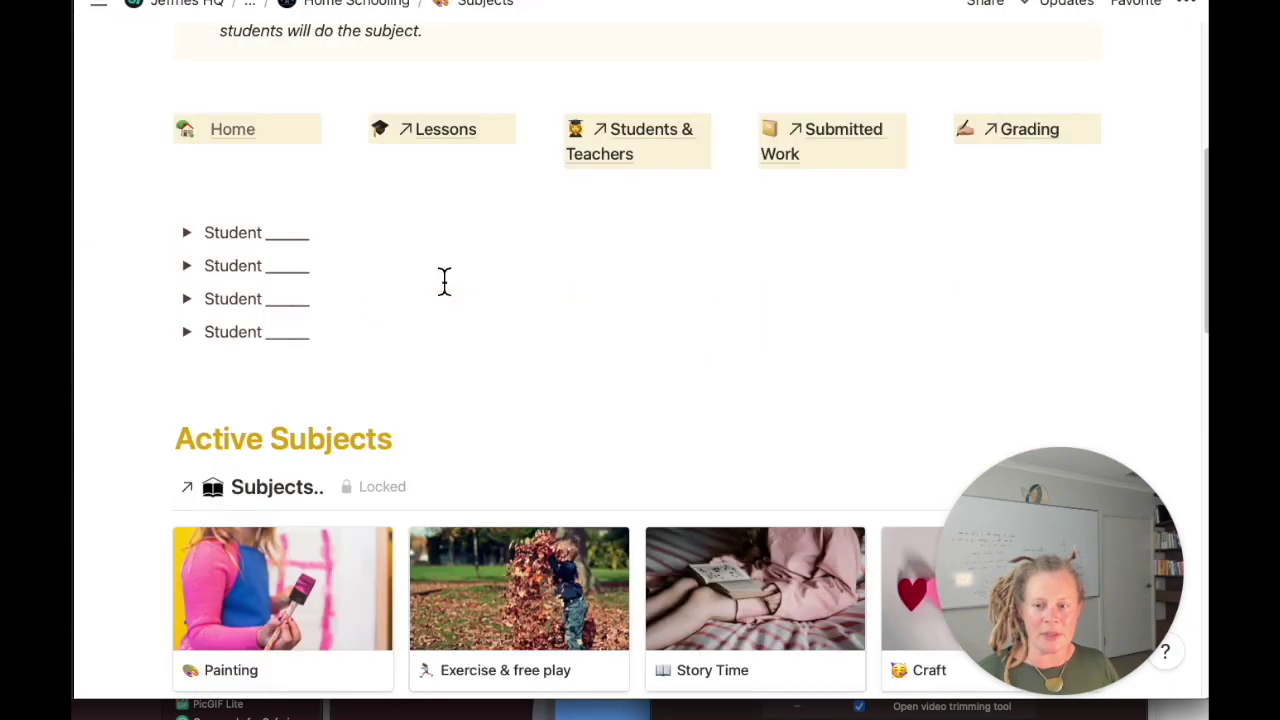
pyautogui.scroll(-1, 444, 281)
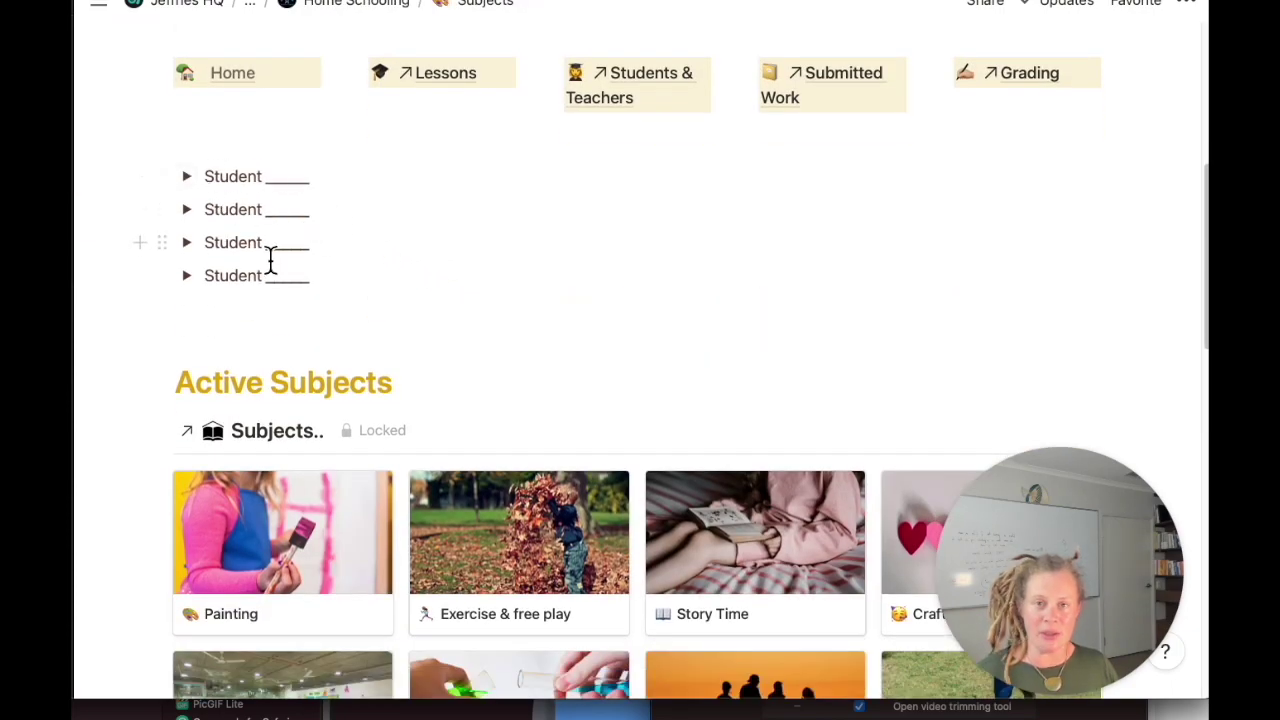
pyautogui.scroll(-3, 267, 257)
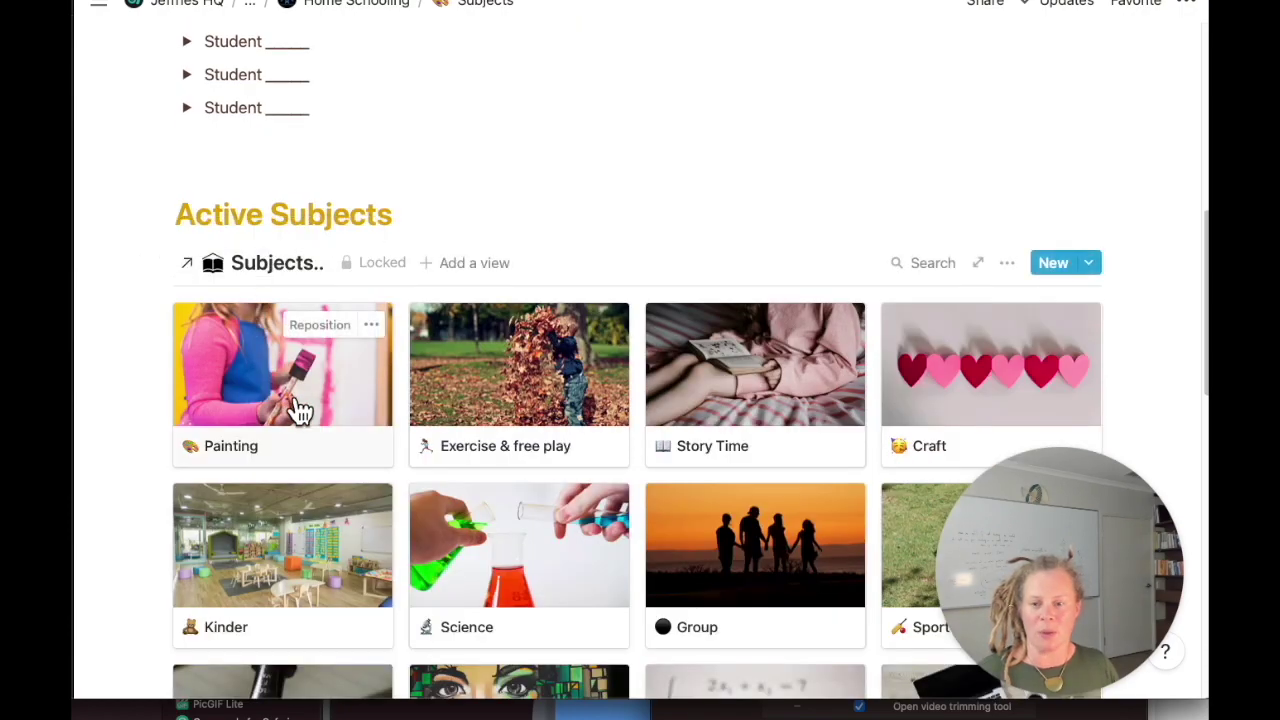
pyautogui.scroll(-1, 300, 410)
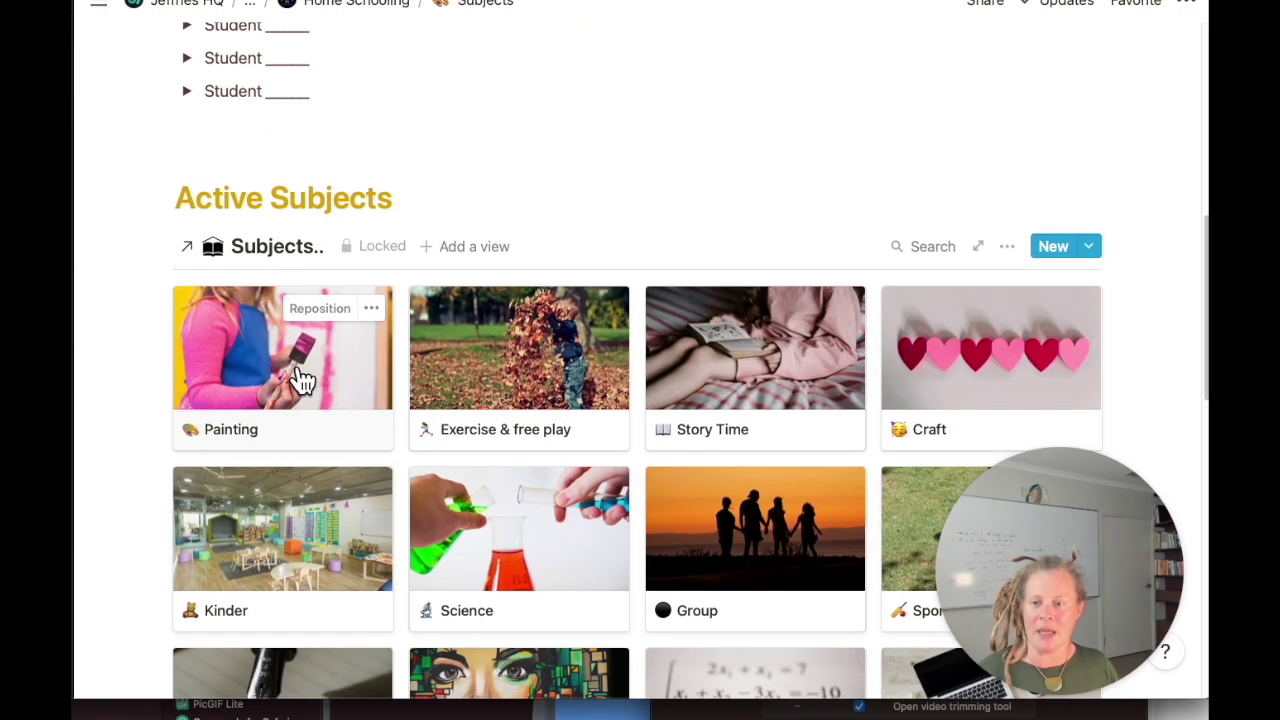
# Open the Painting subject and review its properties, section toggles and Work Due calendar, then return to the Home Schooling page.
pyautogui.click(300, 378)
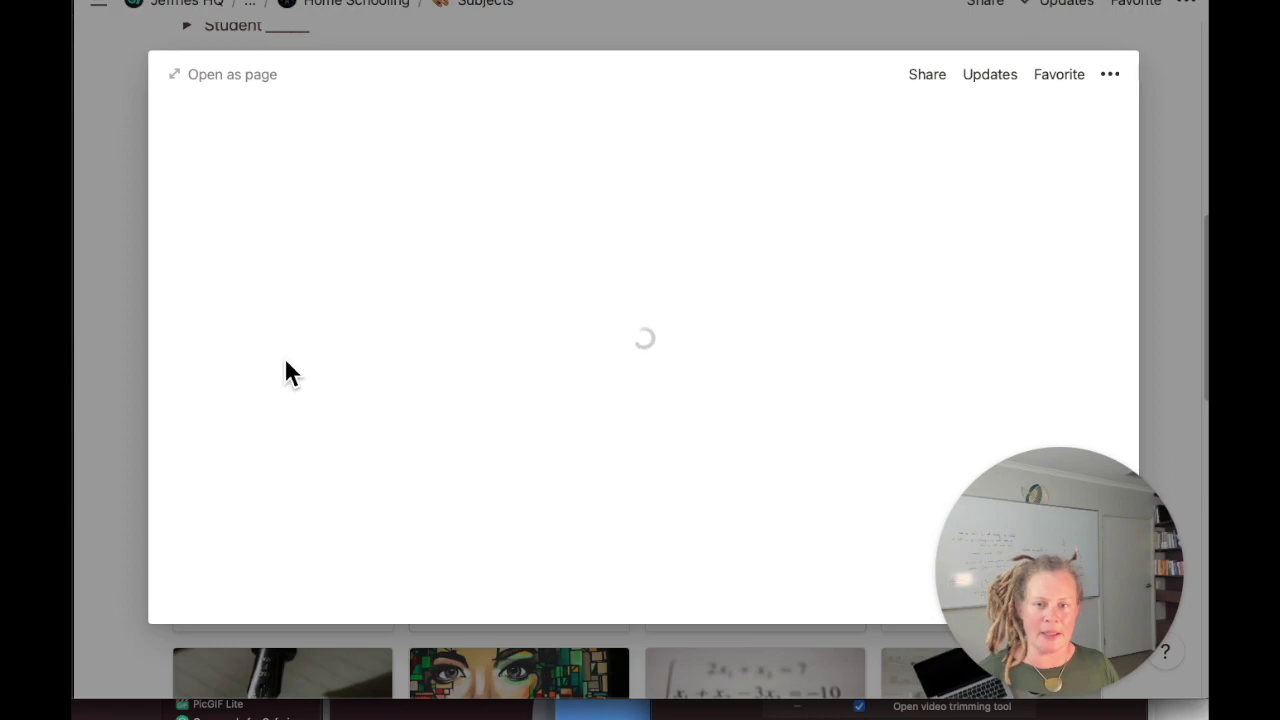
pyautogui.scroll(-4, 286, 366)
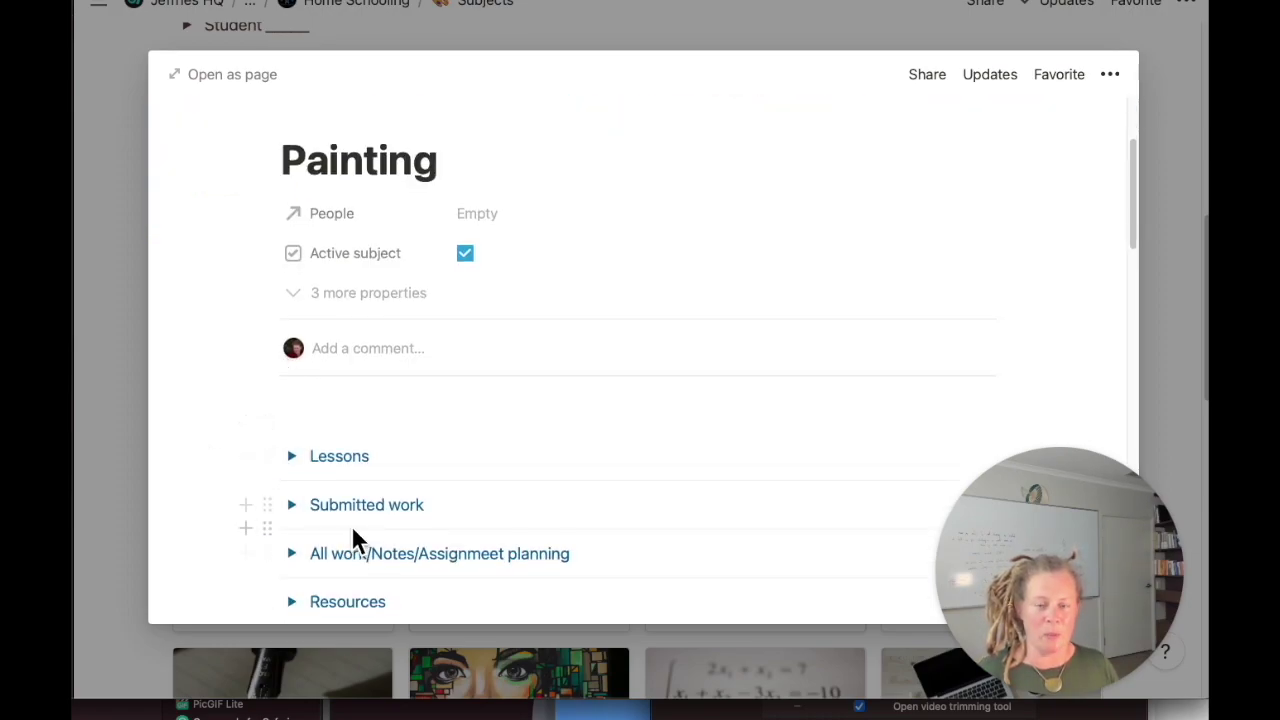
pyautogui.scroll(-1, 280, 560)
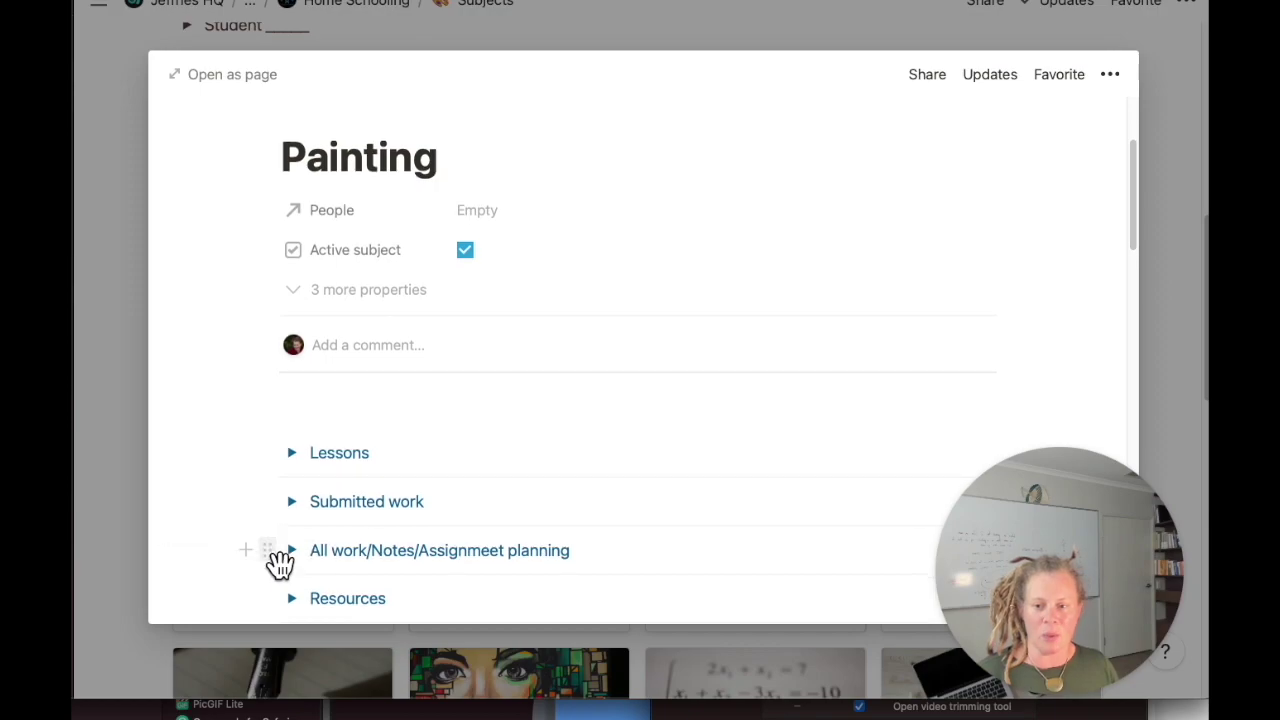
pyautogui.scroll(-5, 383, 565)
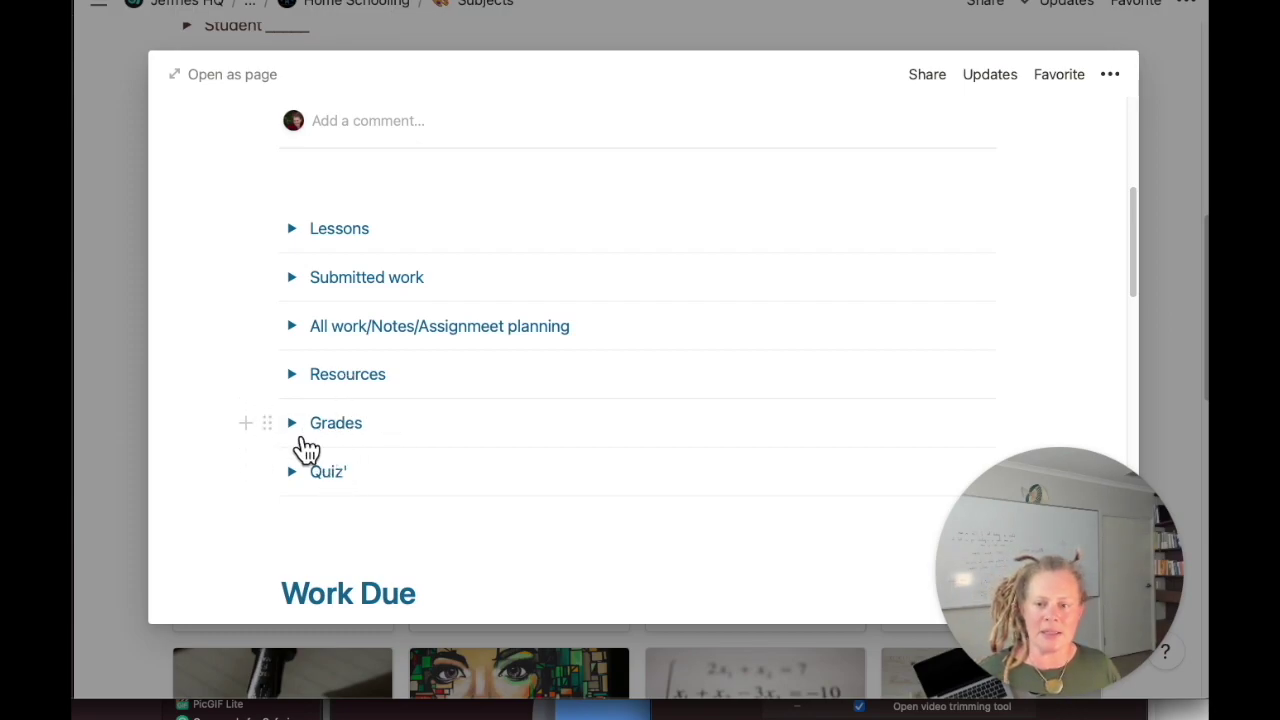
pyautogui.scroll(-10, 358, 494)
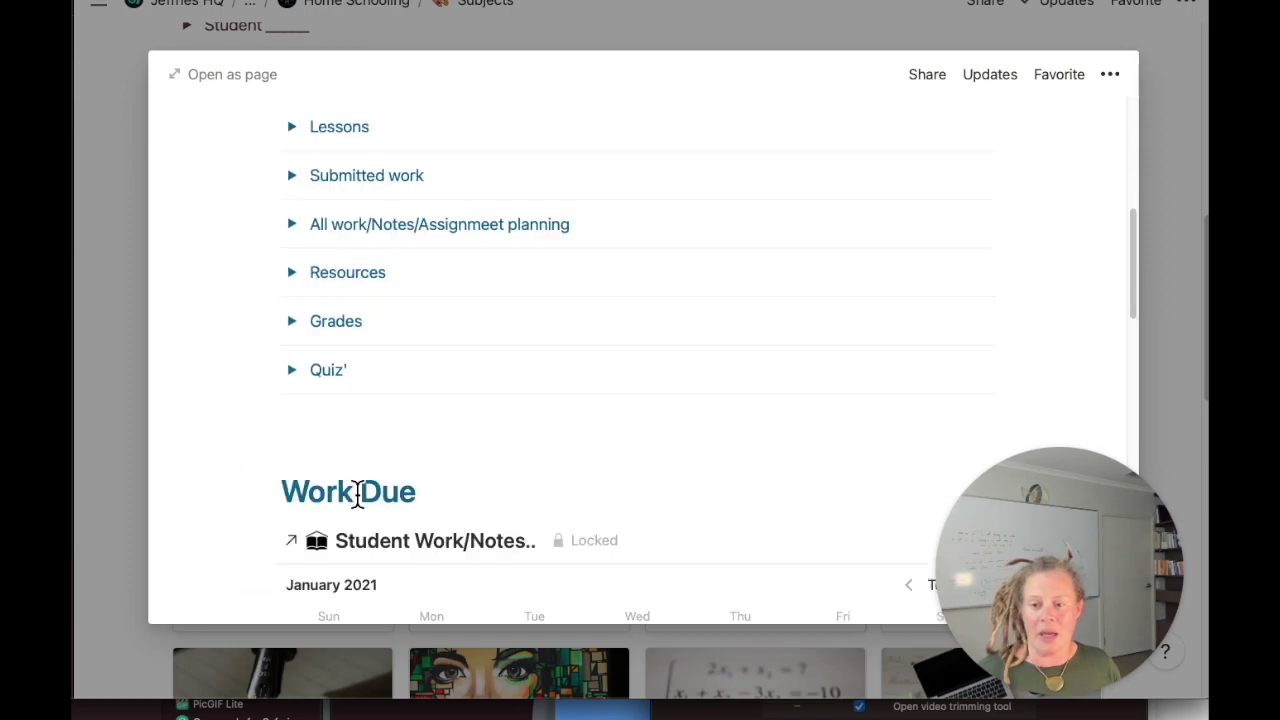
pyautogui.scroll(12, 358, 492)
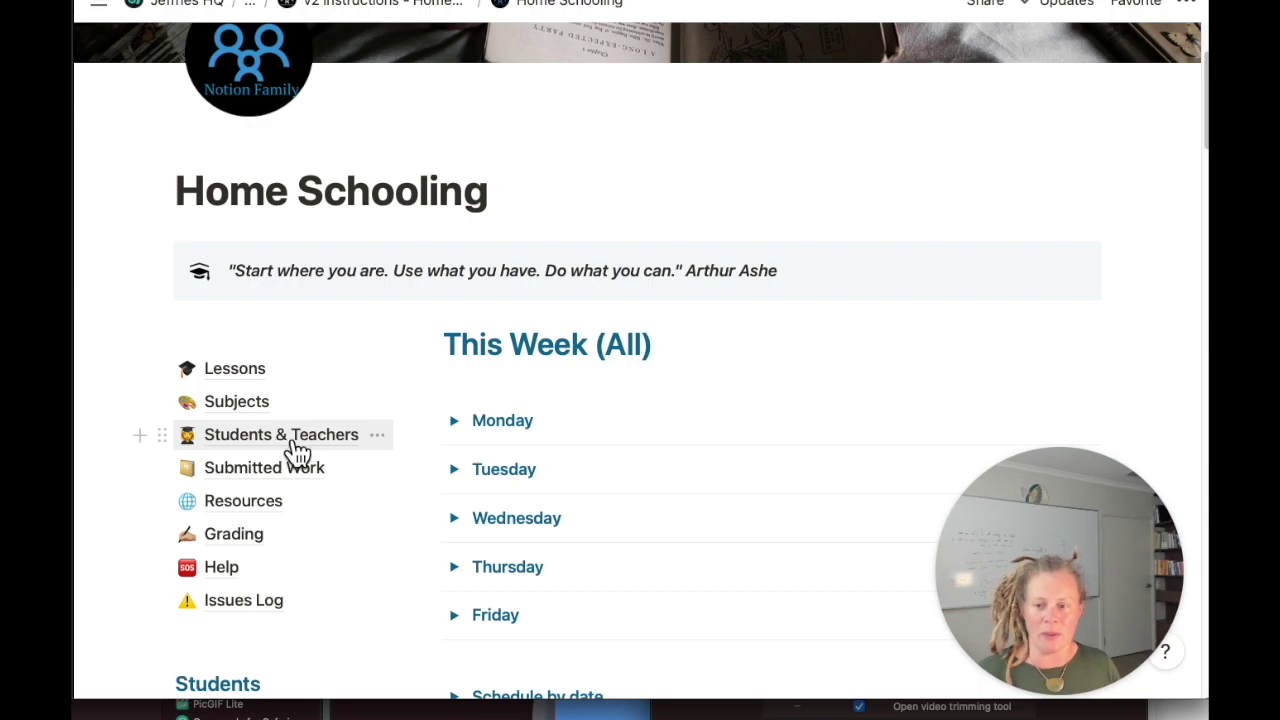
# Open the Students & Teachers page from the Home Schooling dashboard and look over the Students and Teachers galleries.
pyautogui.scroll(-8, 300, 450)
pyautogui.scroll(6, 300, 450)
pyautogui.scroll(-1, 290, 410)
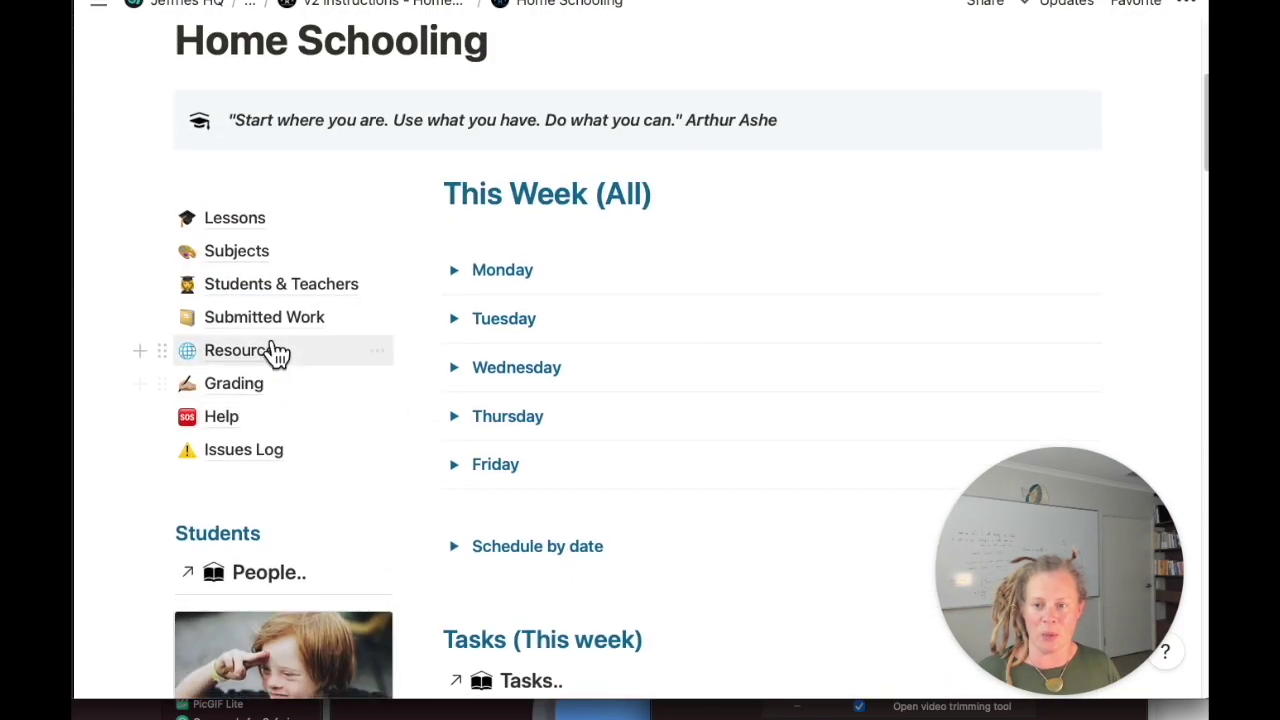
pyautogui.click(268, 300)
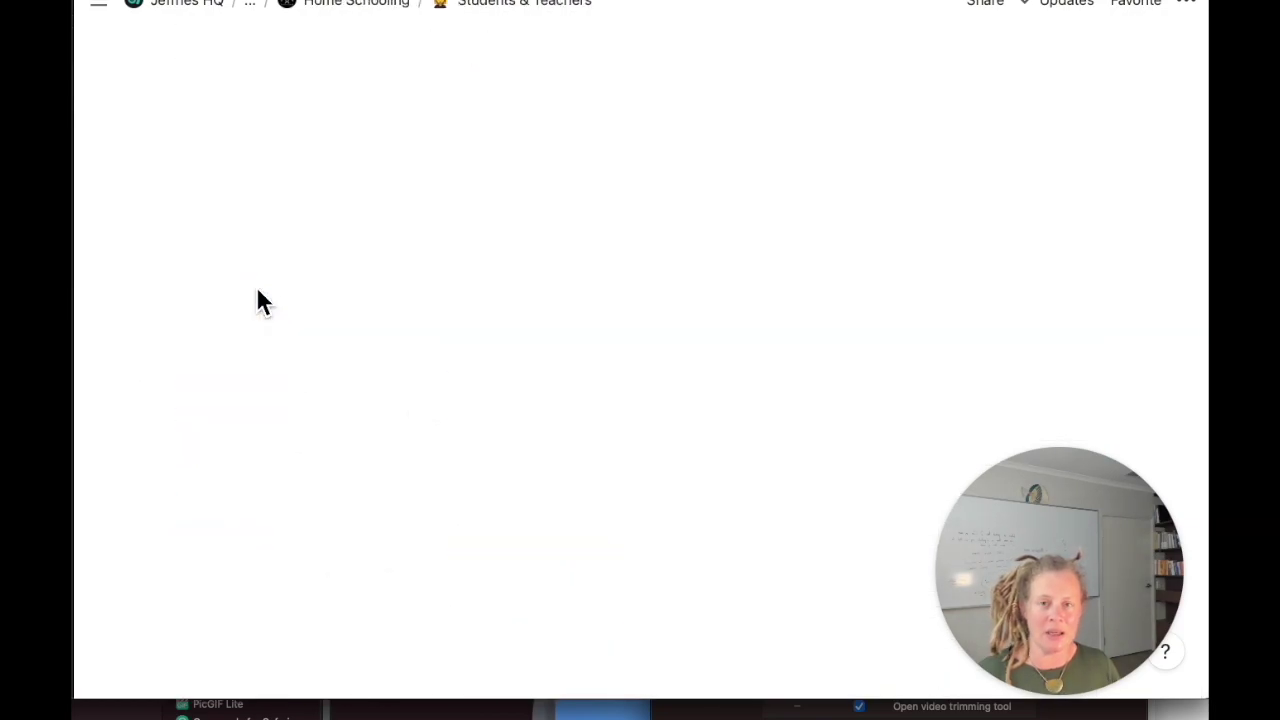
pyautogui.scroll(-2, 257, 291)
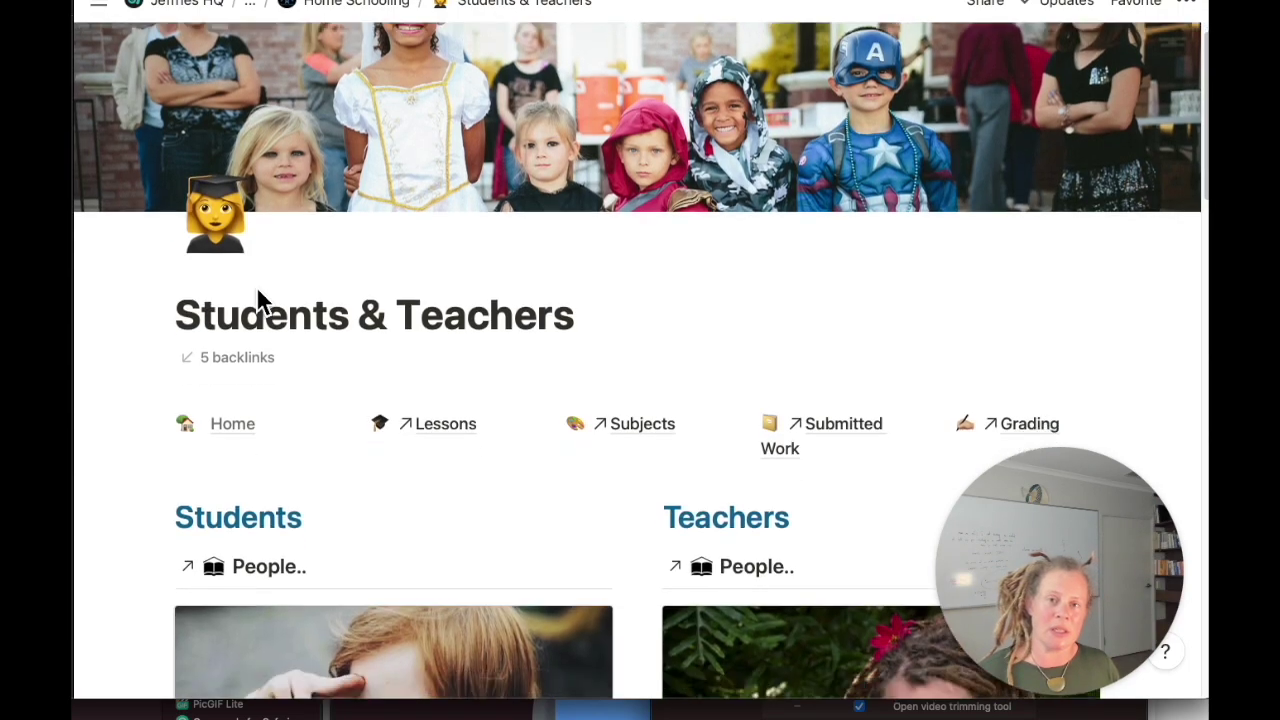
pyautogui.scroll(-1, 257, 291)
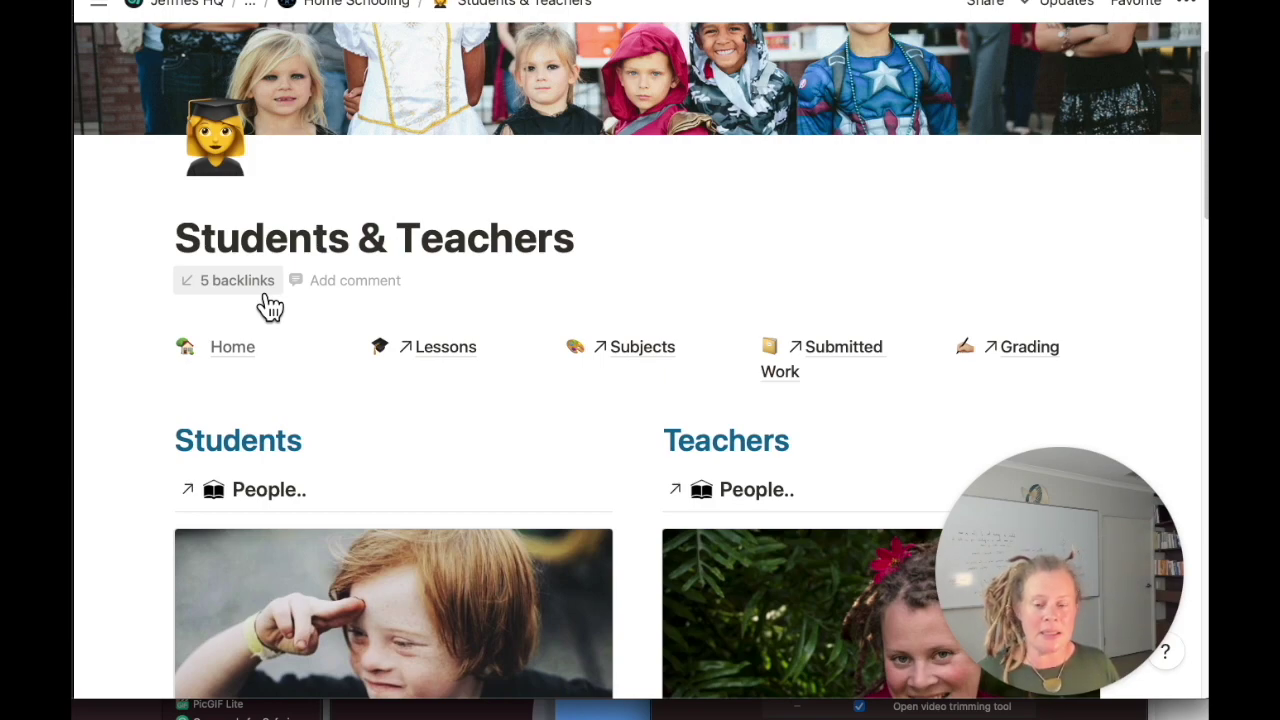
pyautogui.scroll(-4, 270, 307)
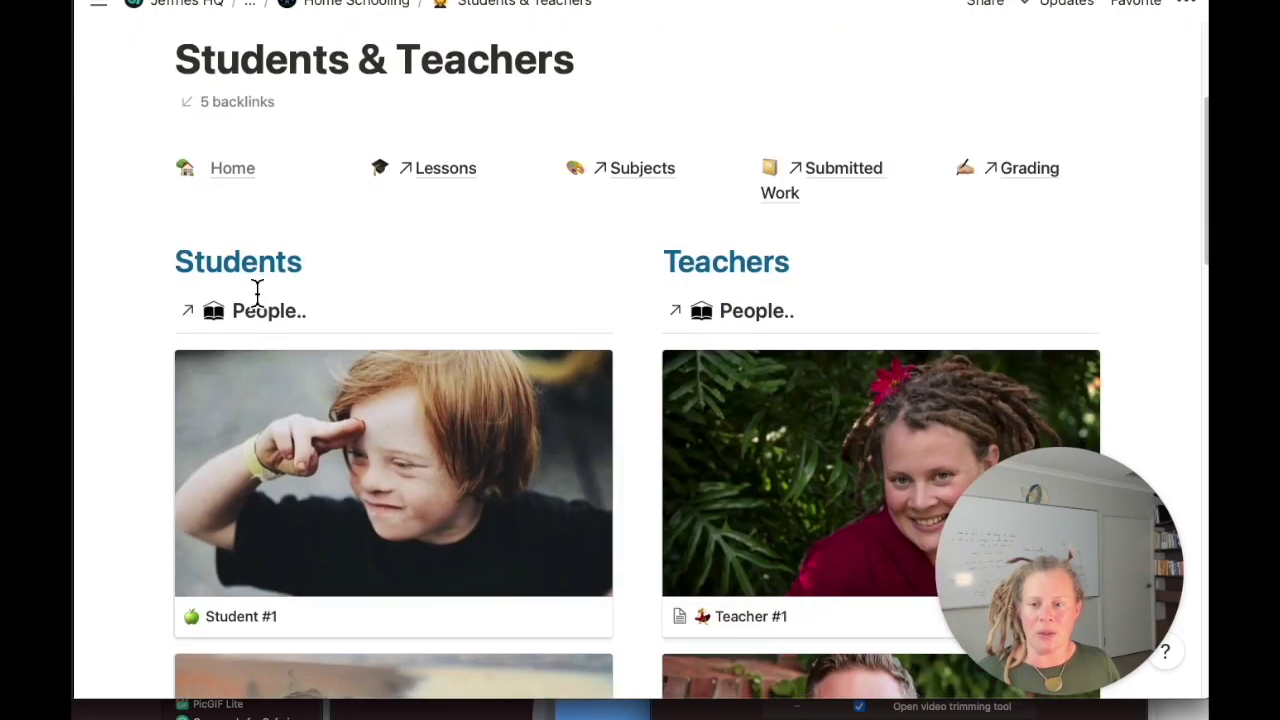
# Open Student #1 as a full page and review the Links, Timetable and My work (today) sections.
pyautogui.click(398, 476)
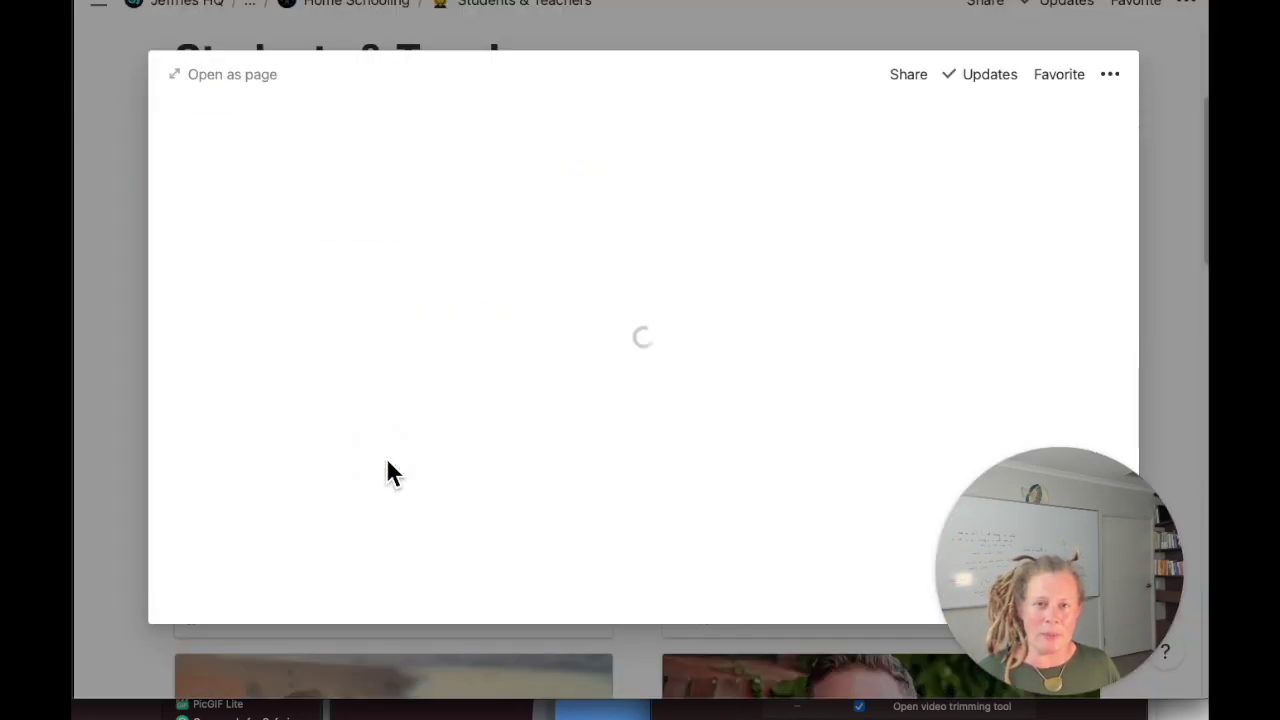
pyautogui.scroll(-5, 390, 470)
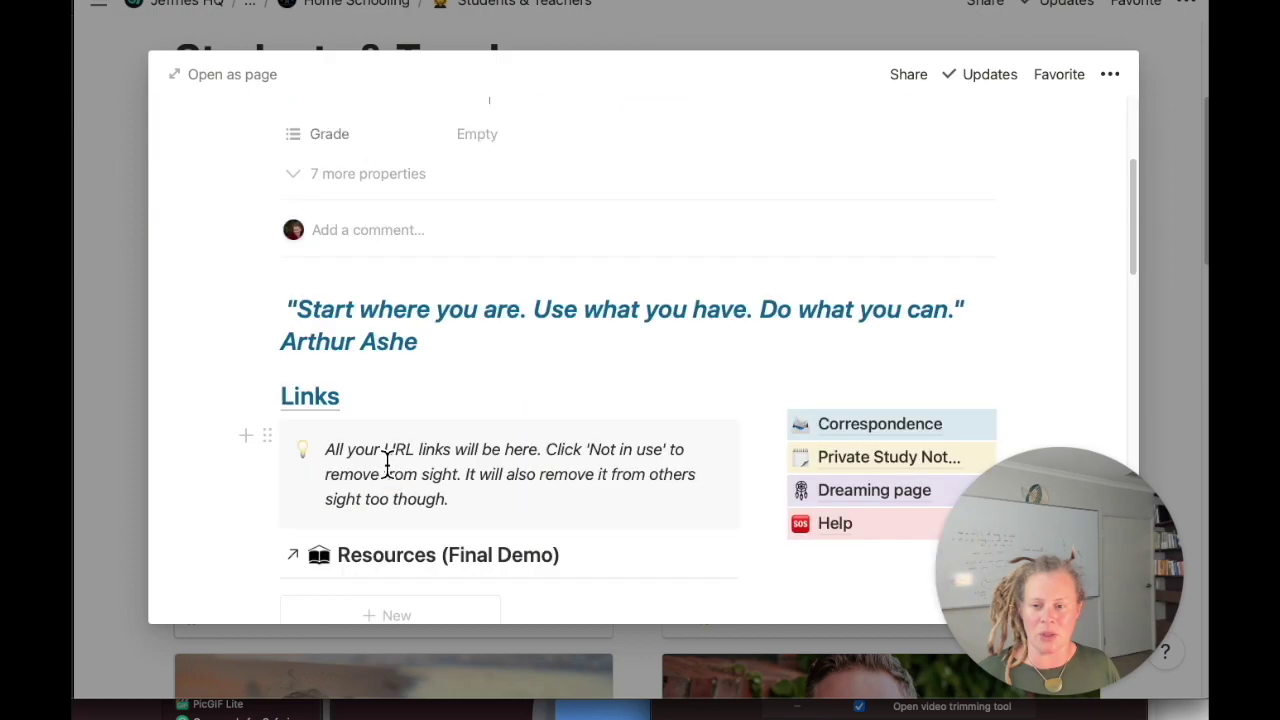
pyautogui.click(240, 84)
pyautogui.scroll(-4, 288, 334)
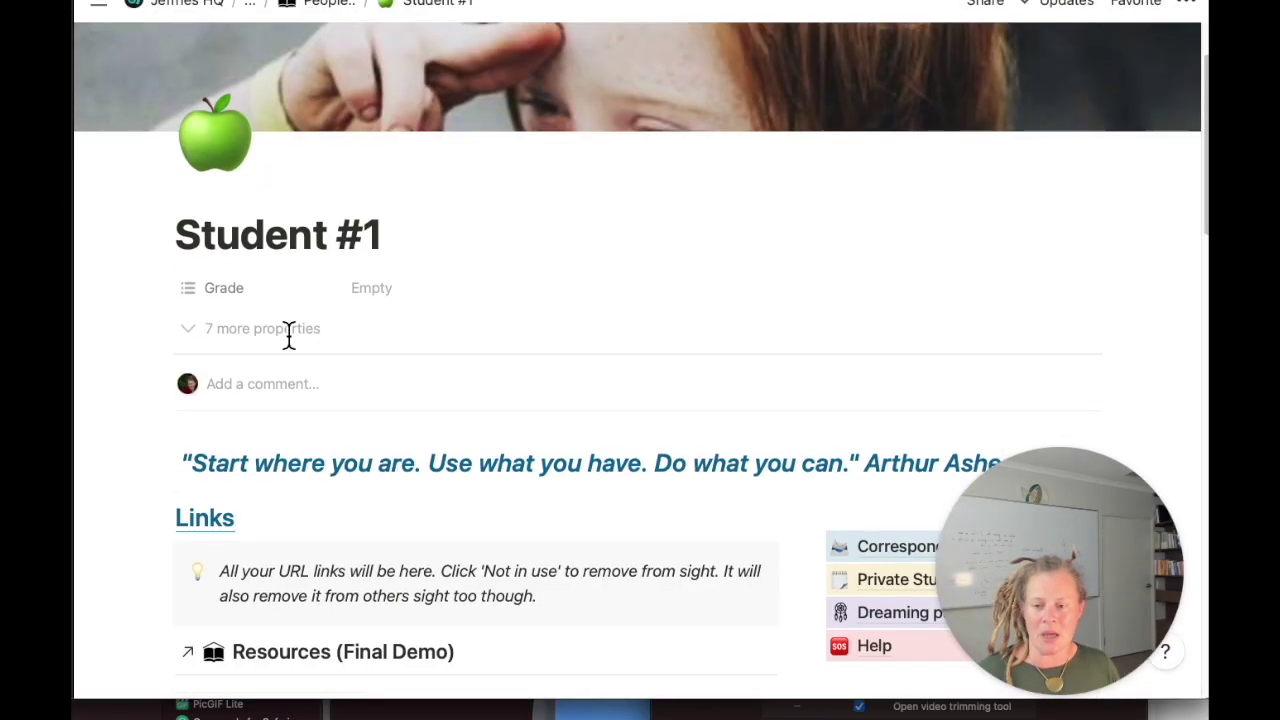
pyautogui.scroll(-5, 640, 400)
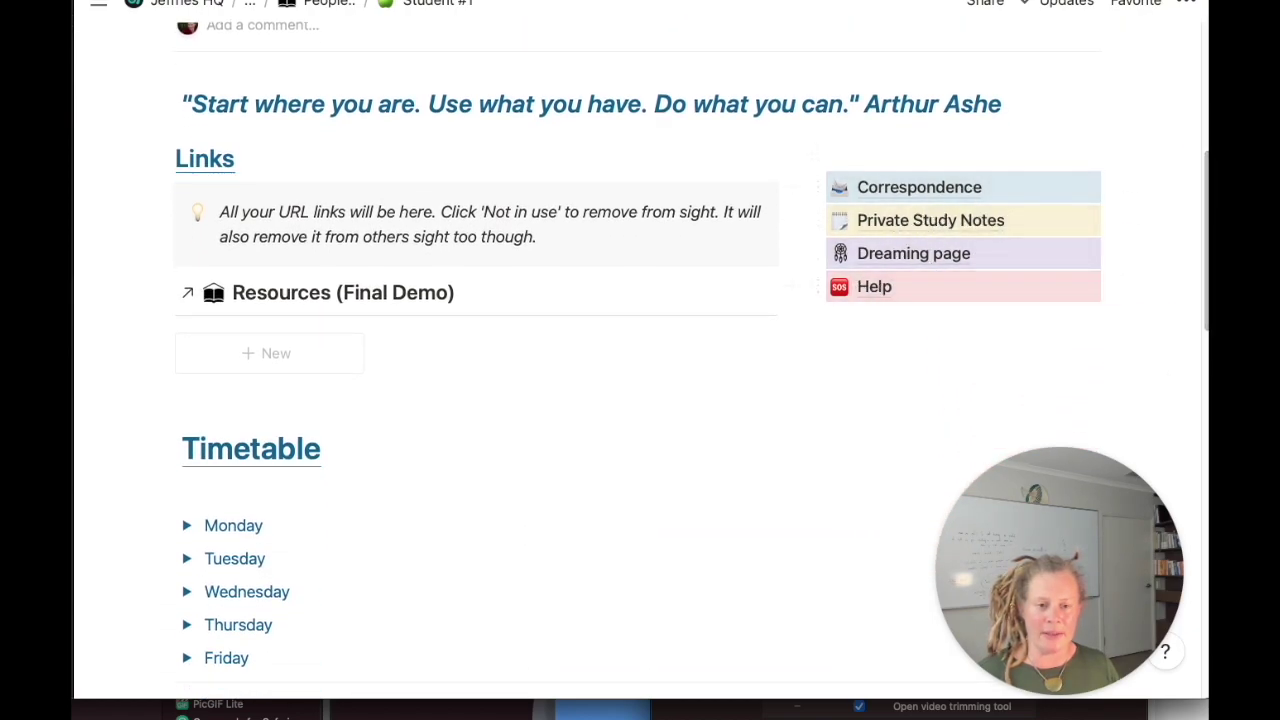
pyautogui.moveTo(1197, 222); pyautogui.dragTo(1154, 294)
pyautogui.moveTo(349, 403); pyautogui.dragTo(398, 293)
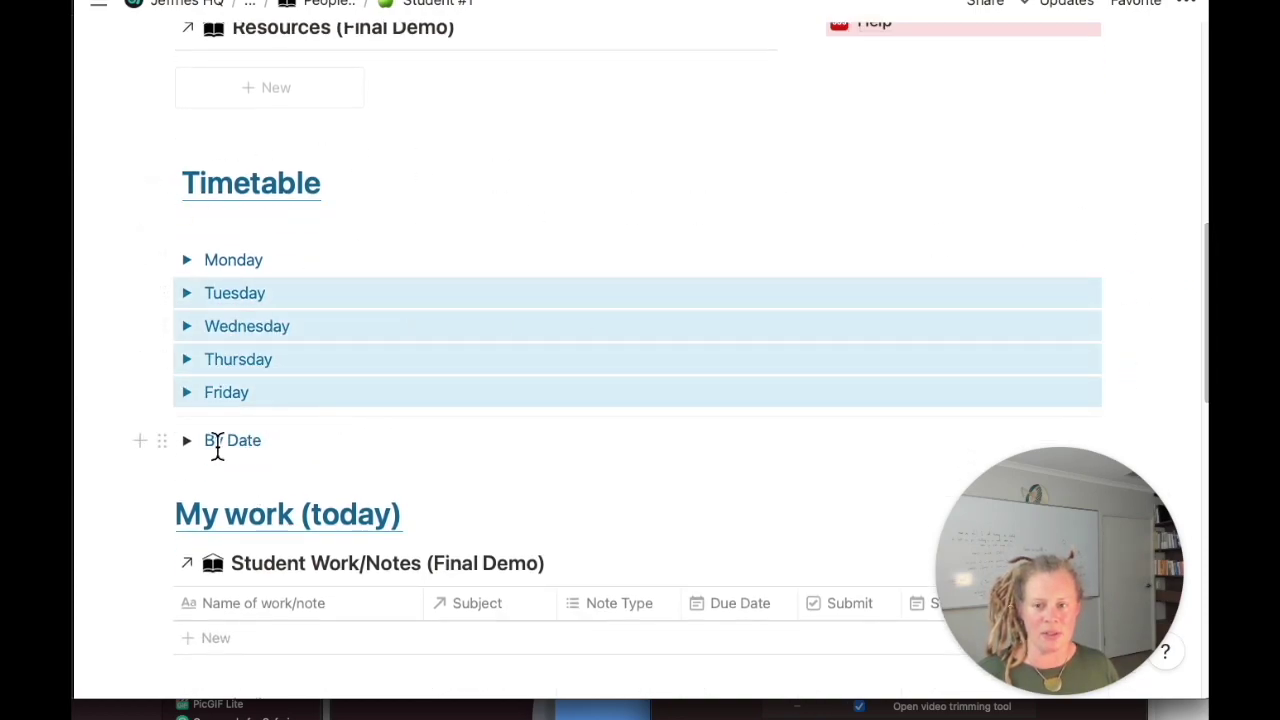
pyautogui.moveTo(1196, 249)
pyautogui.mouseDown()
pyautogui.moveTo(1200, 440)
pyautogui.moveTo(1183, 150)
pyautogui.moveTo(1195, 112)
pyautogui.moveTo(1202, 231)
pyautogui.mouseUp()
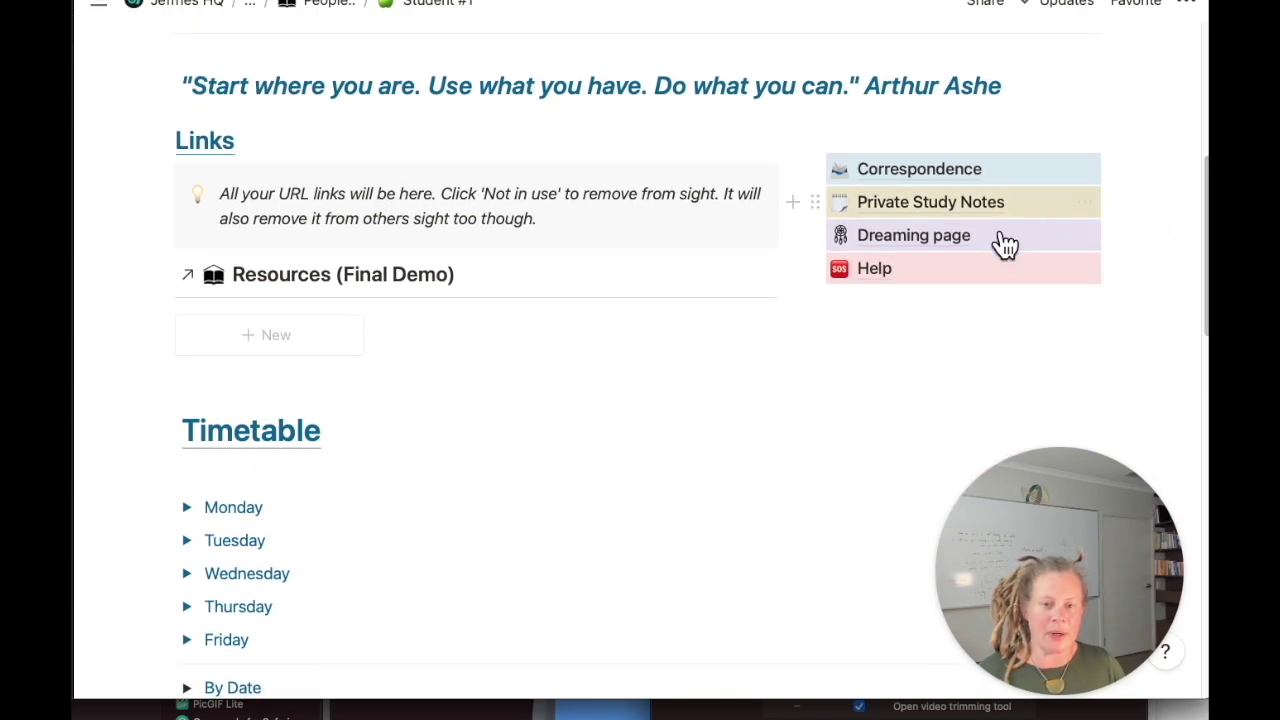
# Open Student #1's Private Study Notes page, look over its note layout, then return to the student's page links.
pyautogui.click(904, 214)
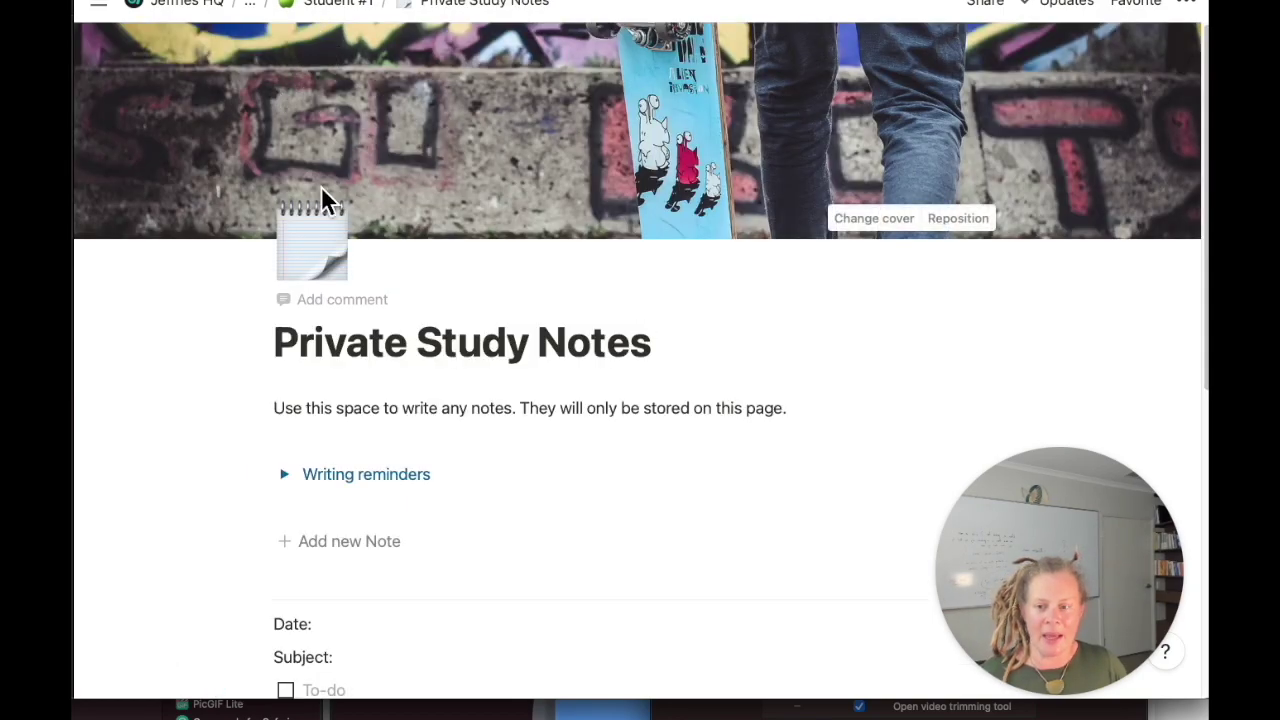
pyautogui.scroll(-2, 321, 186)
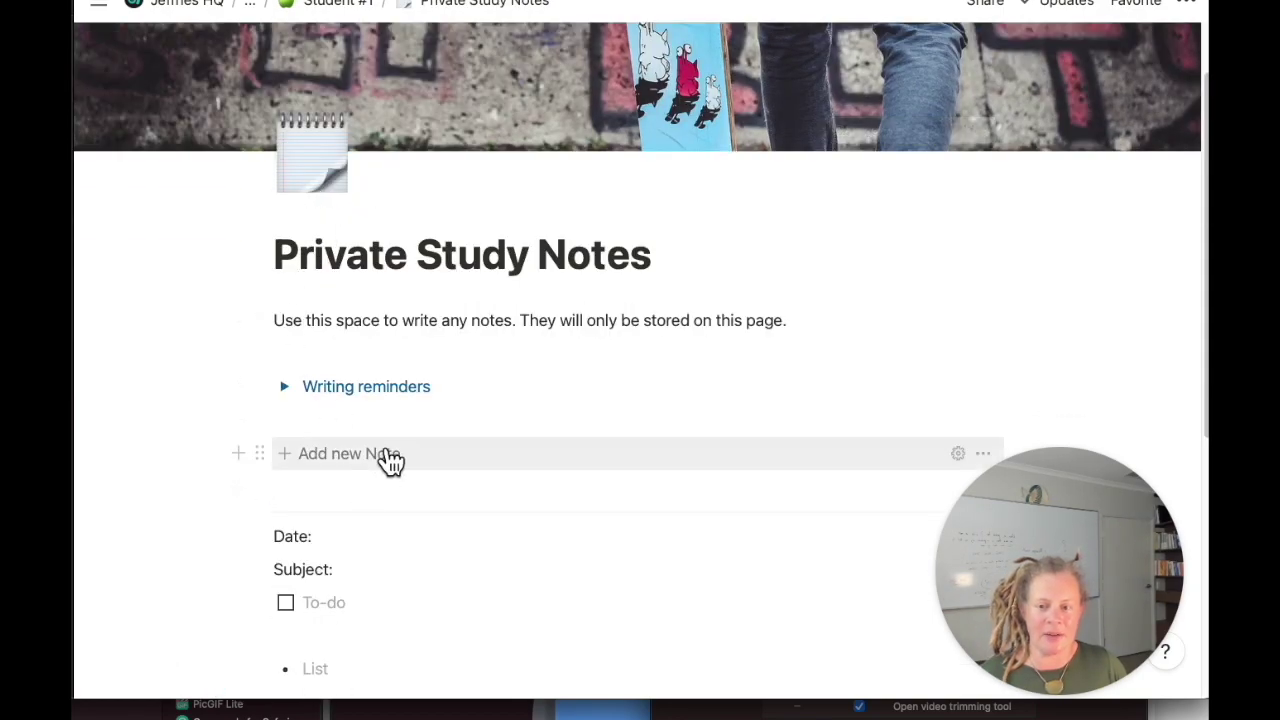
pyautogui.click(345, 4)
pyautogui.scroll(-8, 665, 278)
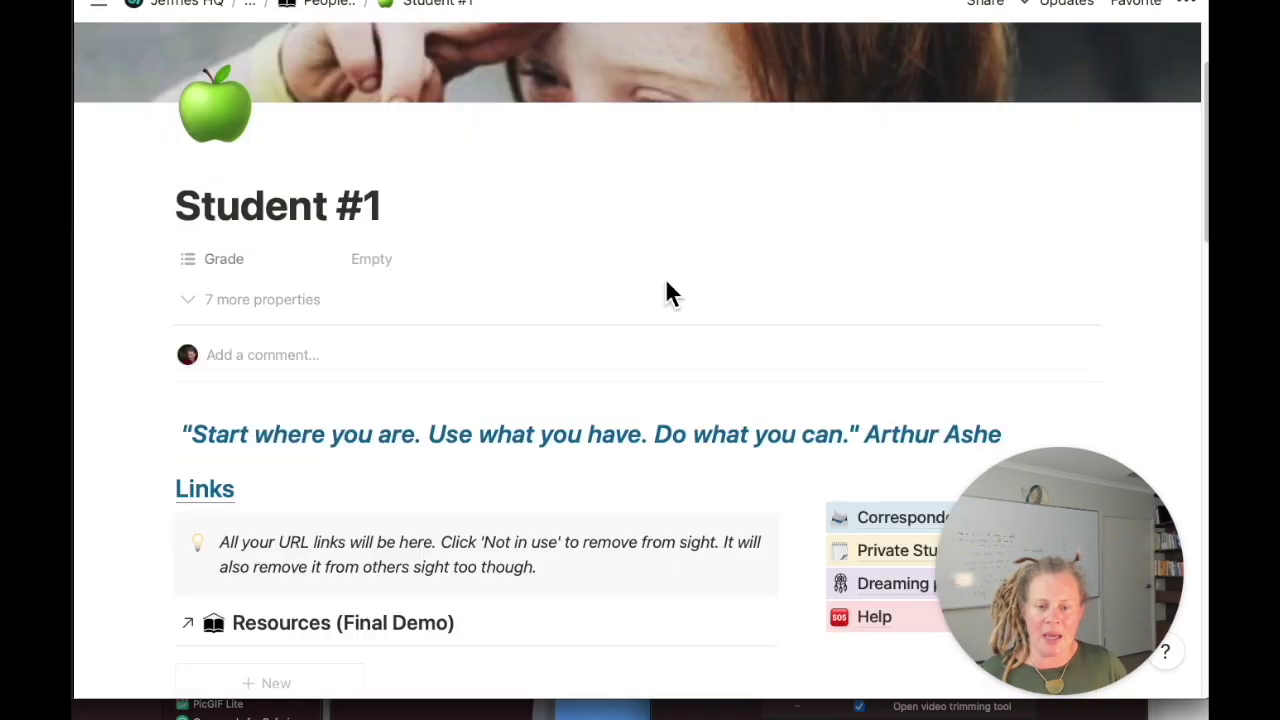
pyautogui.scroll(3, 674, 289)
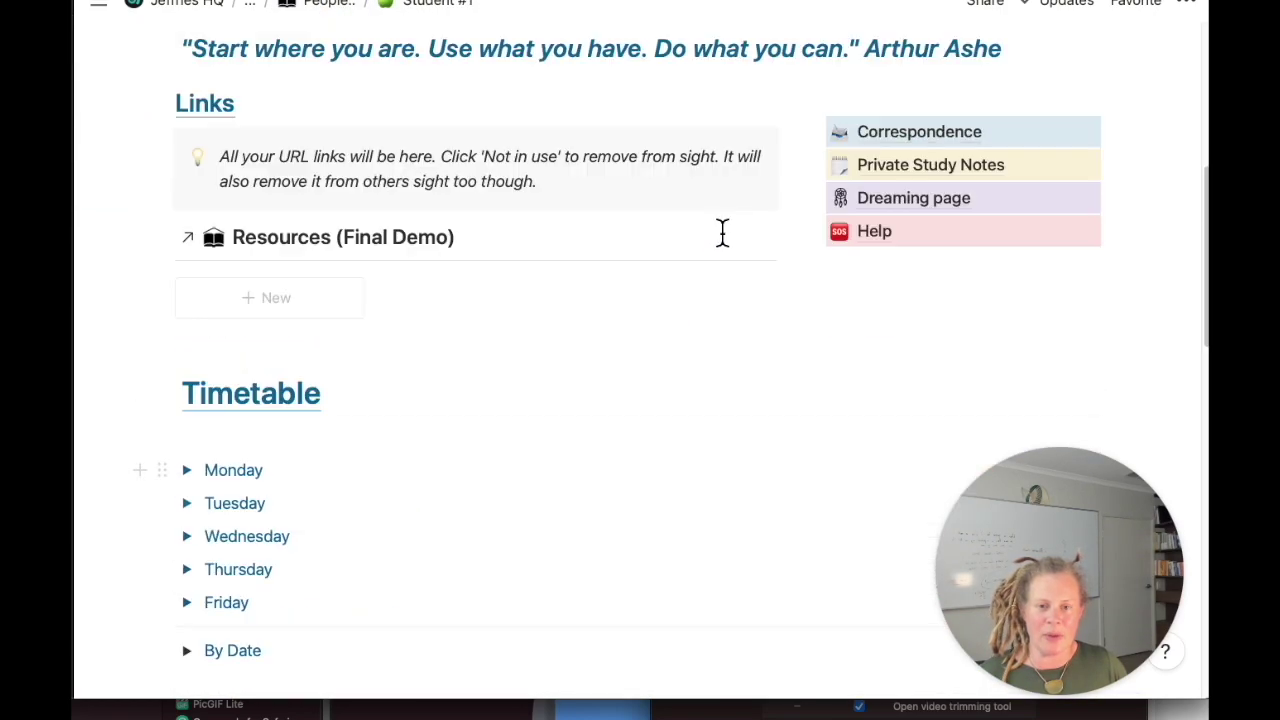
# Open Student #1's Dreaming page and review its yearly reflection toggles, then return to the Students & Teachers page.
pyautogui.click(893, 208)
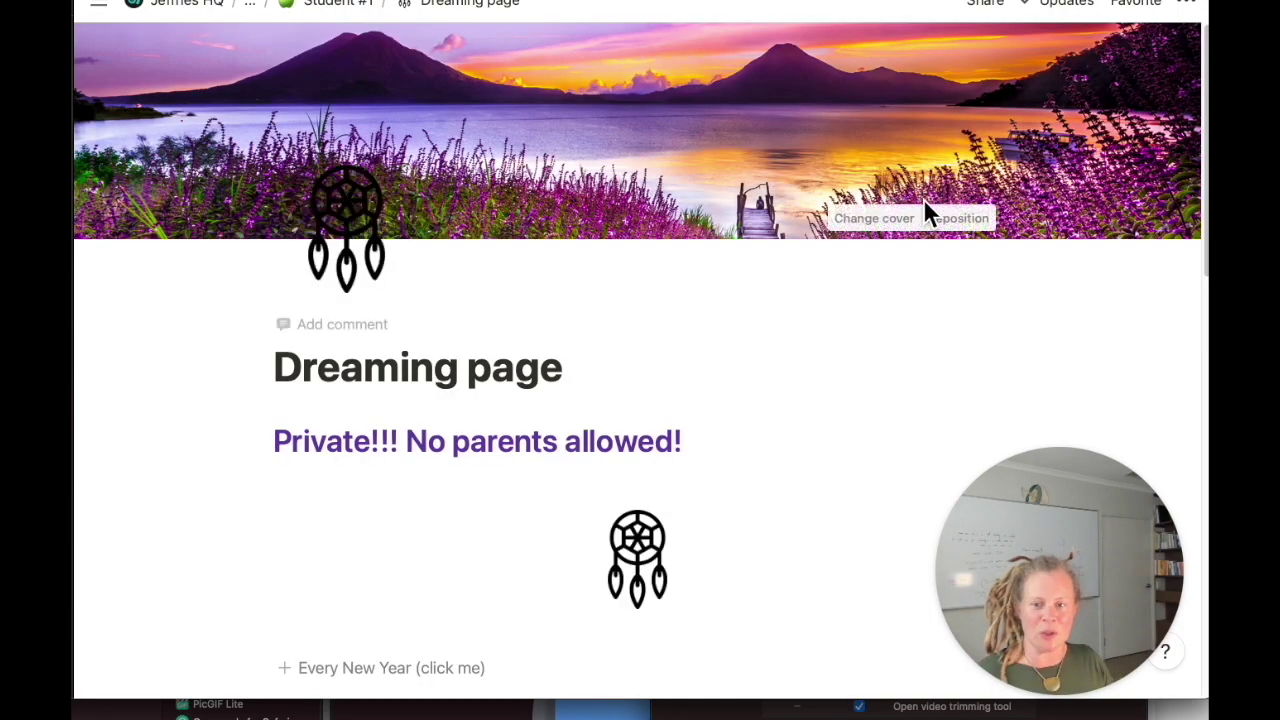
pyautogui.moveTo(1200, 84); pyautogui.dragTo(1200, 300)
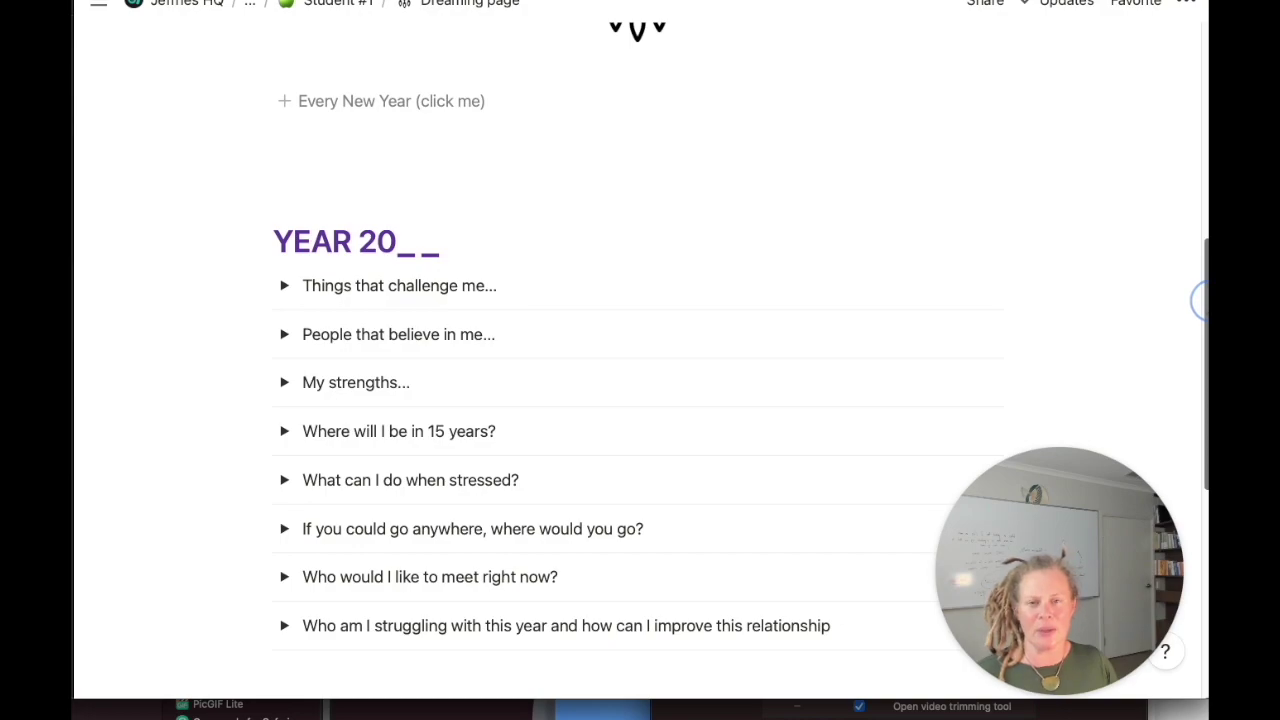
pyautogui.moveTo(1200, 300); pyautogui.dragTo(1200, 305)
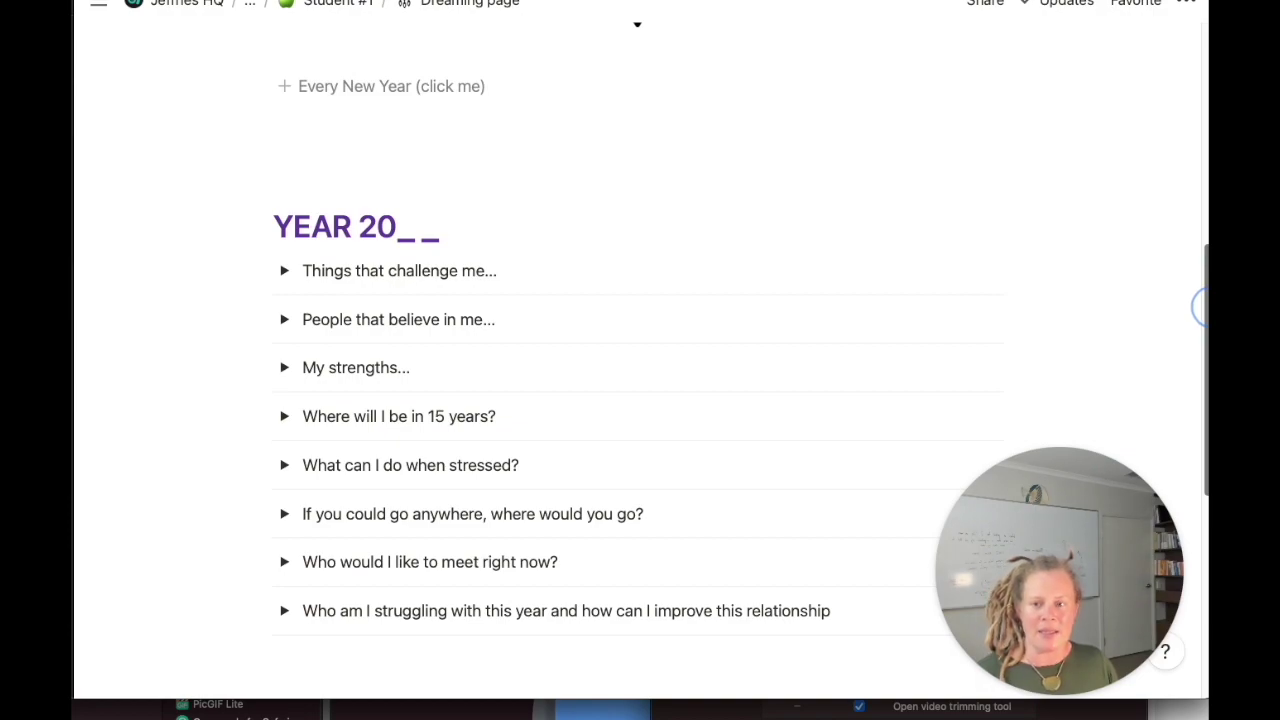
pyautogui.moveTo(1200, 305); pyautogui.dragTo(1200, 307)
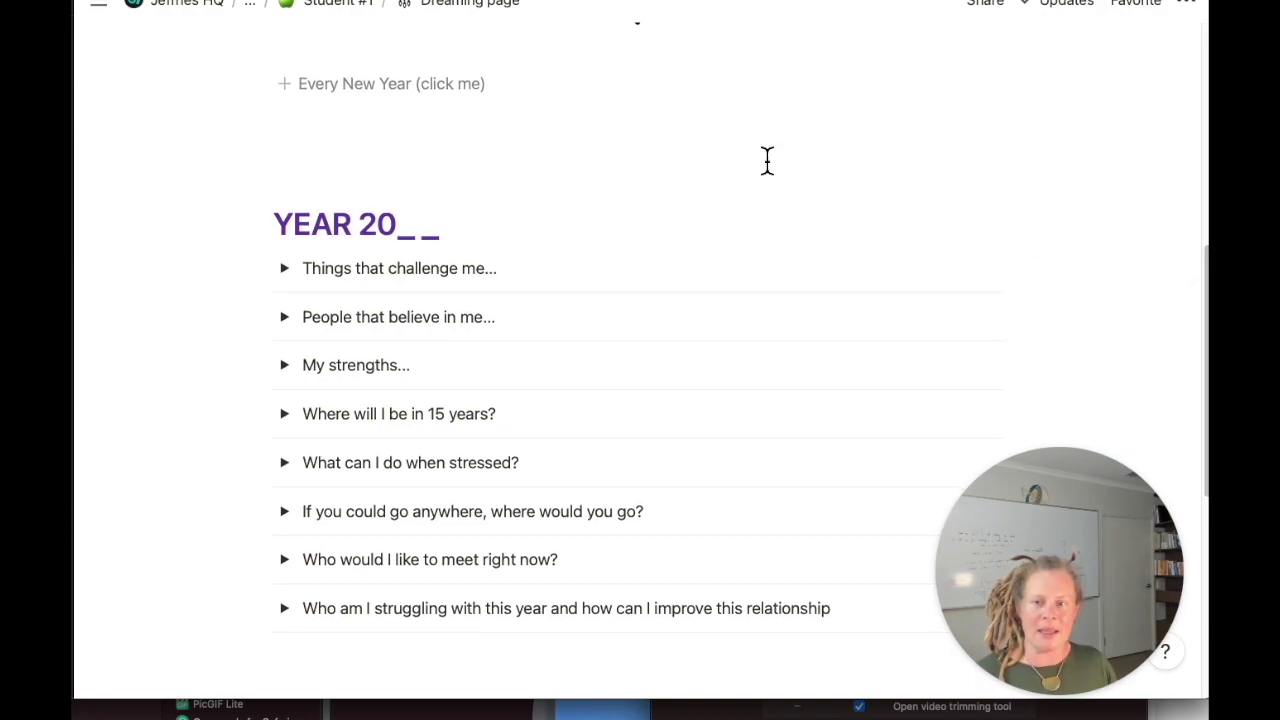
pyautogui.click(433, 104)
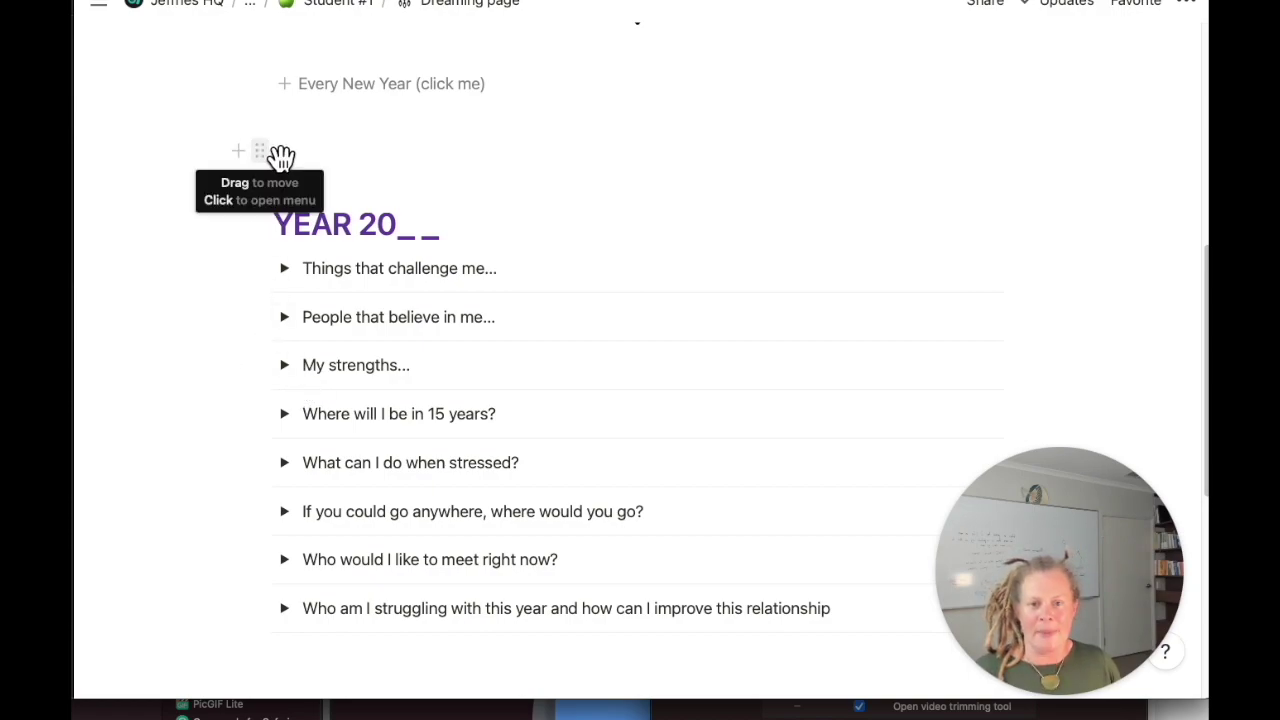
pyautogui.moveTo(1194, 271); pyautogui.dragTo(1200, 52)
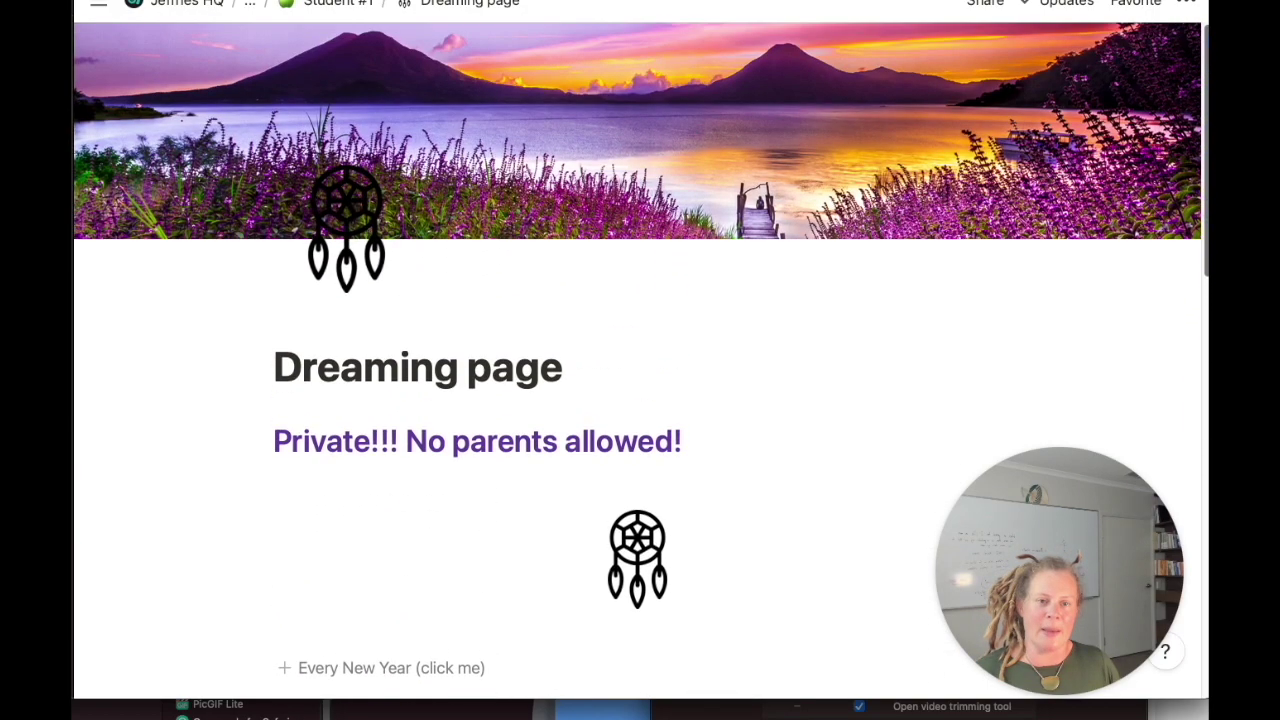
pyautogui.click(358, 18)
pyautogui.click(354, 17)
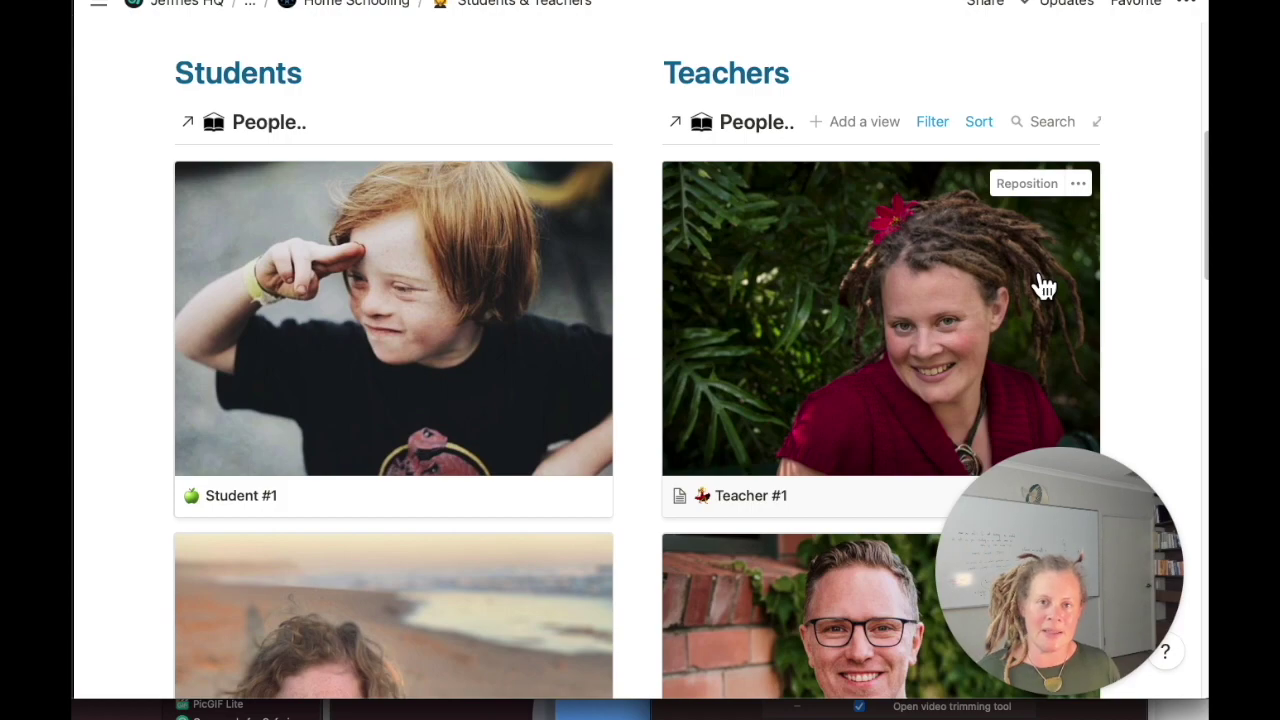
# Open the Teacher #1 card, review its Links and Timetable sections, then return to the Home Schooling page.
pyautogui.click(1043, 287)
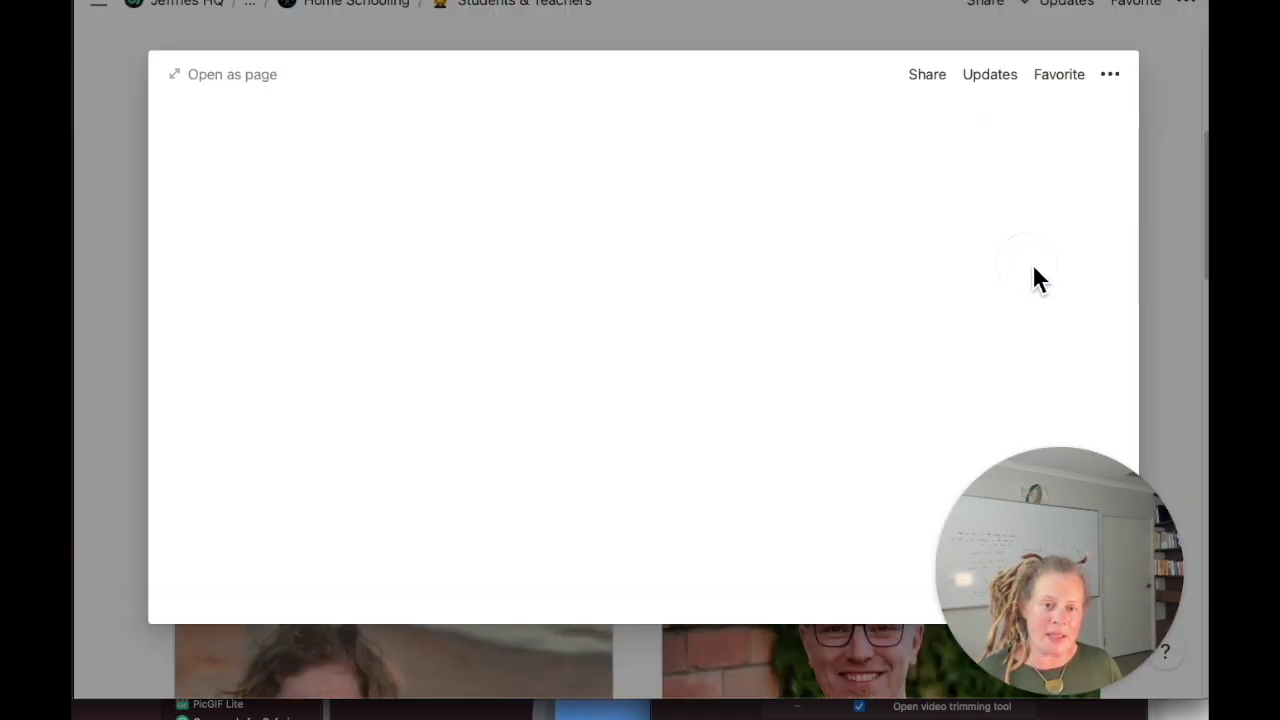
pyautogui.moveTo(1136, 155); pyautogui.dragTo(1131, 228)
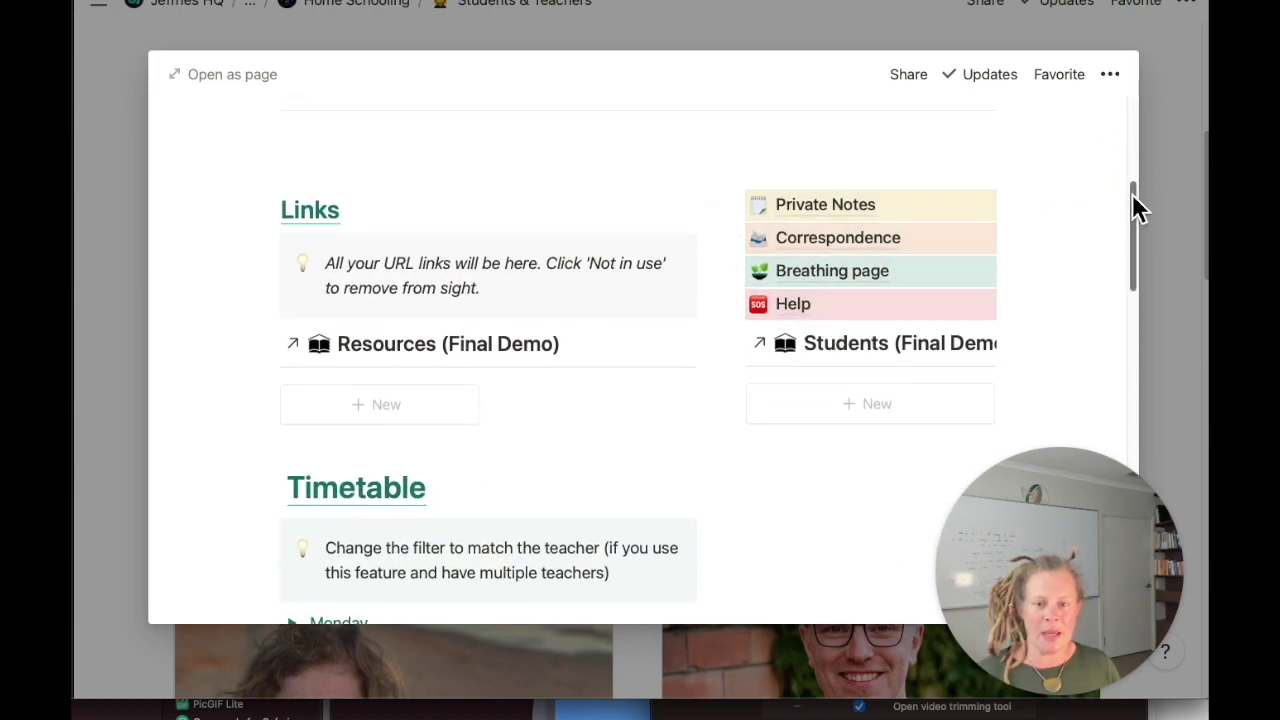
pyautogui.moveTo(1140, 215); pyautogui.dragTo(1131, 129)
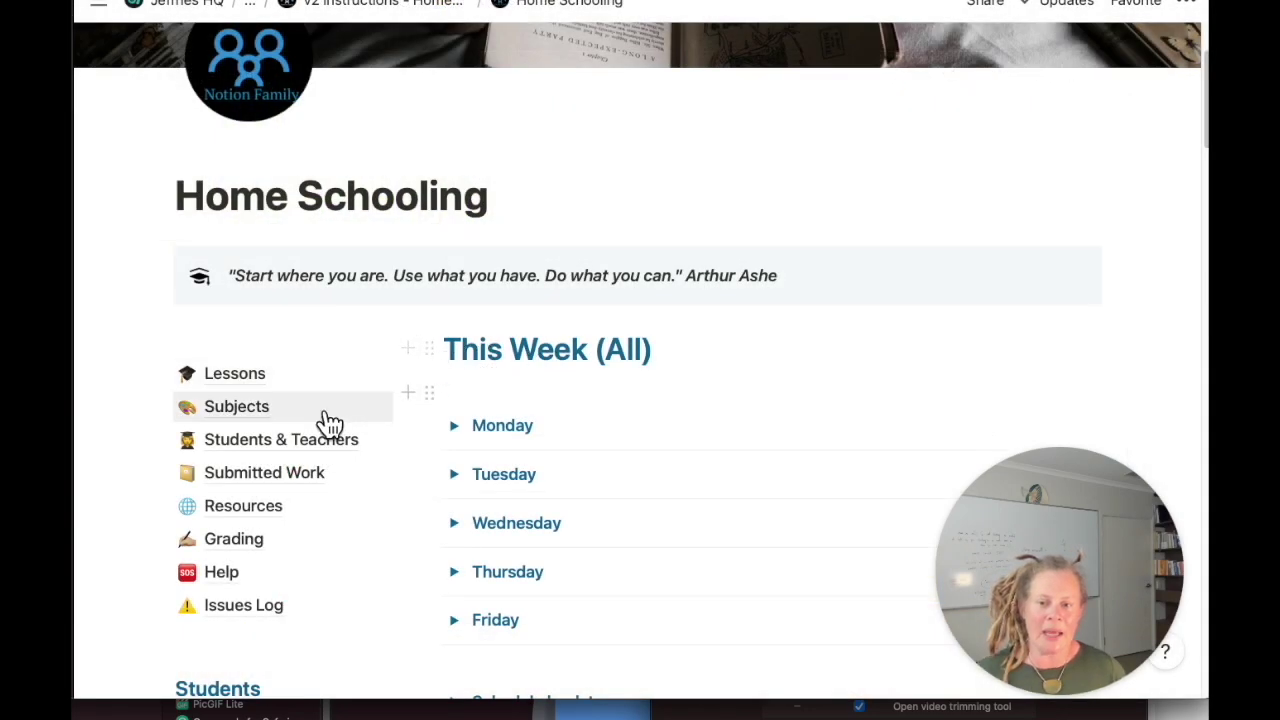
# Open the Submitted Work page and look through its Review section and the content below, then return to Home Schooling.
pyautogui.click(288, 480)
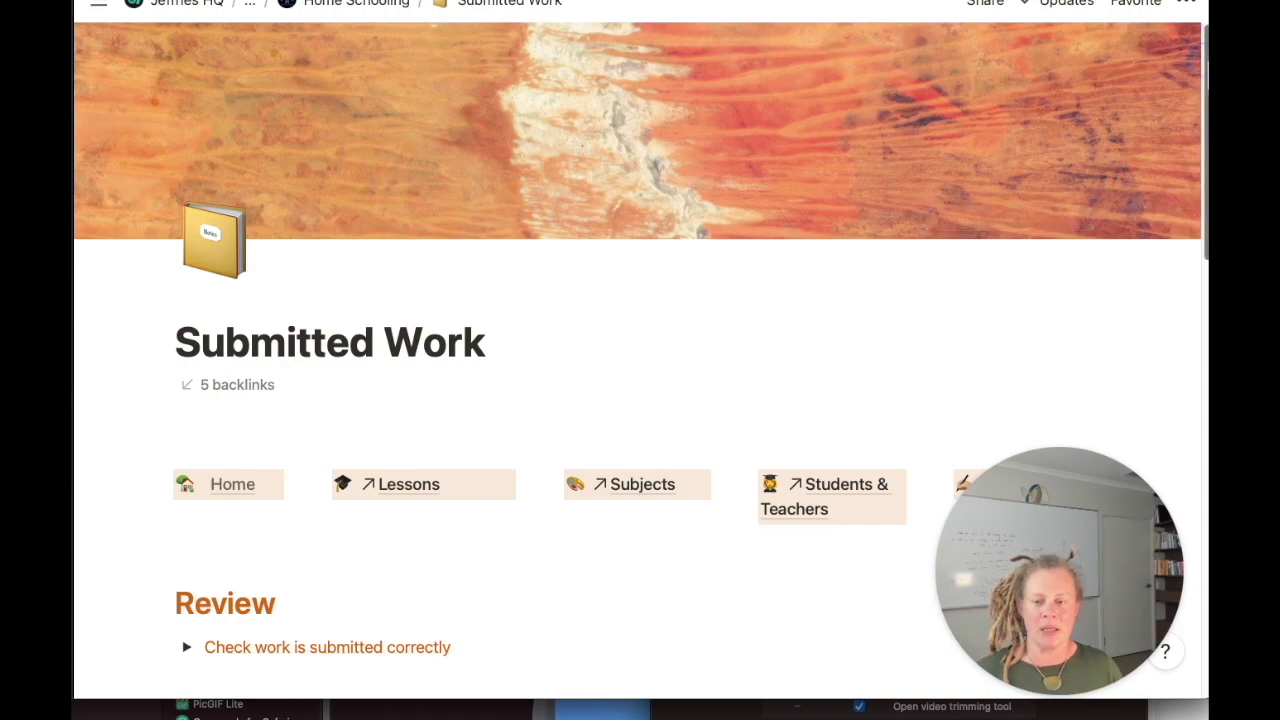
pyautogui.moveTo(1207, 80); pyautogui.dragTo(1207, 221)
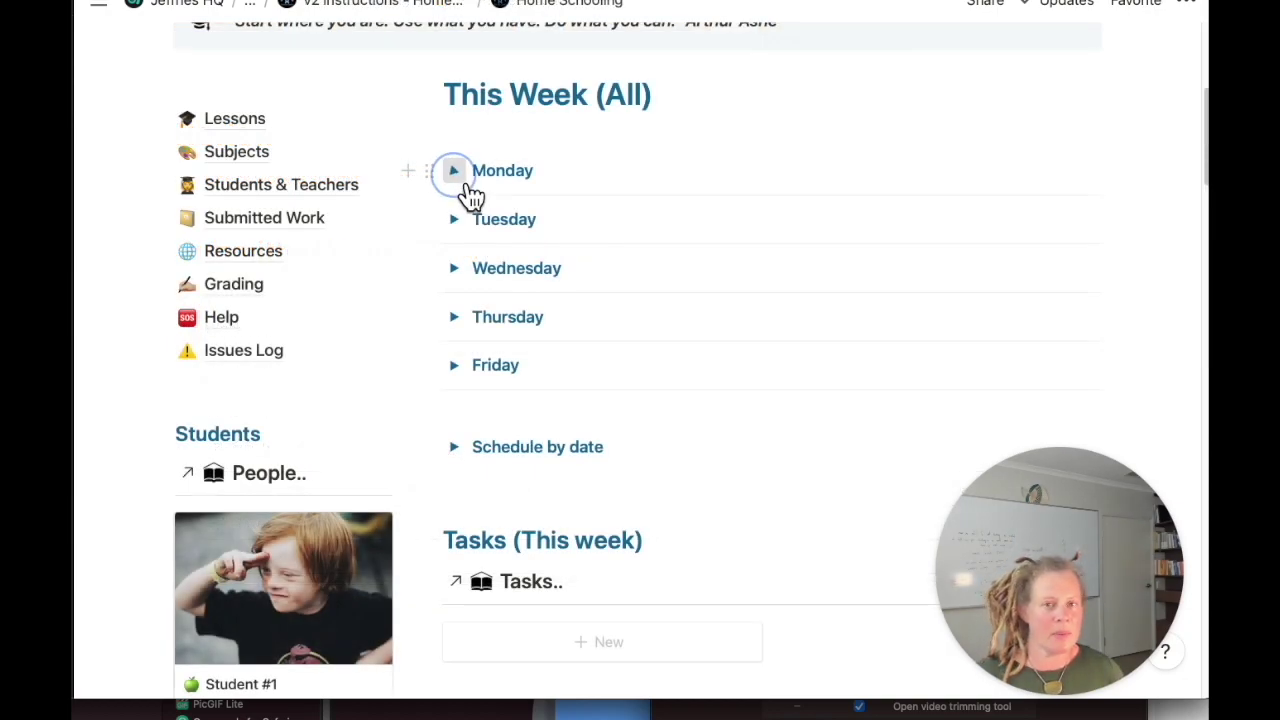
# Expand the Monday toggle under This Week (All) and open the Lesson #1 Music card.
pyautogui.click(458, 176)
pyautogui.scroll(-1, 468, 192)
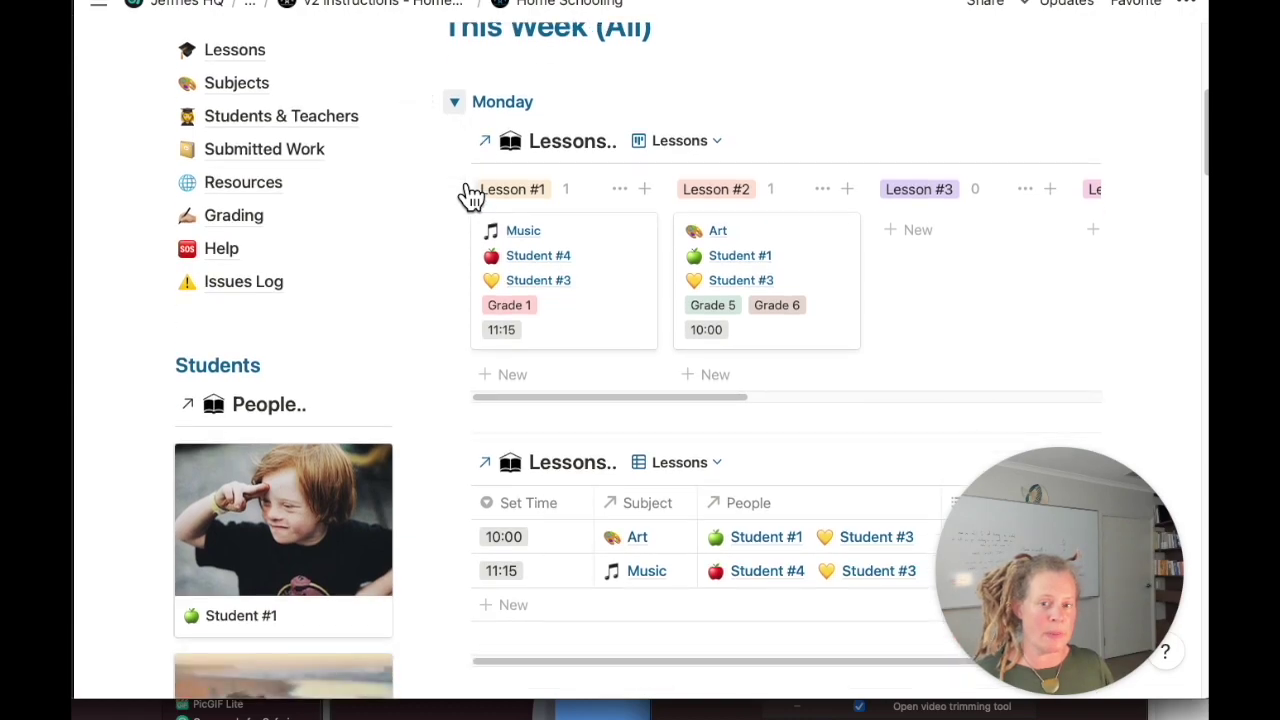
pyautogui.scroll(-1, 500, 200)
pyautogui.click(600, 258)
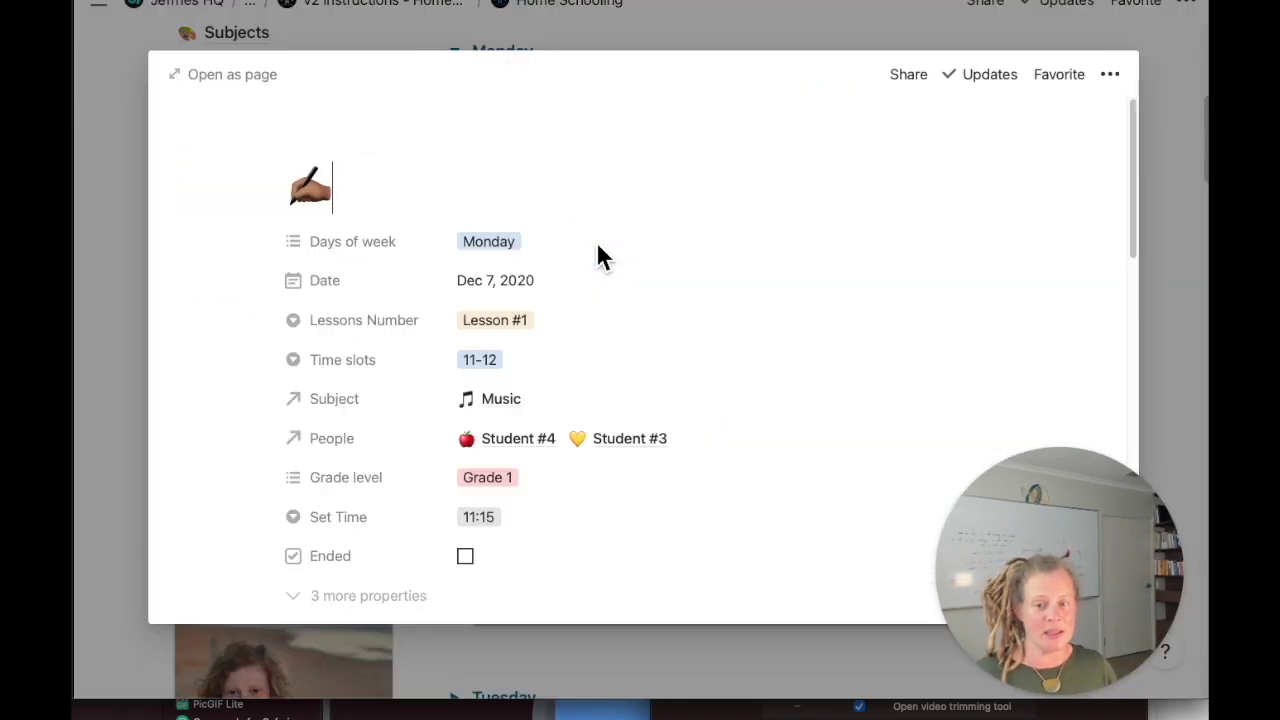
# Add a blank student work entry from the Music lesson page and look through its properties and content.
pyautogui.moveTo(1140, 126); pyautogui.dragTo(1143, 340)
pyautogui.click(388, 372)
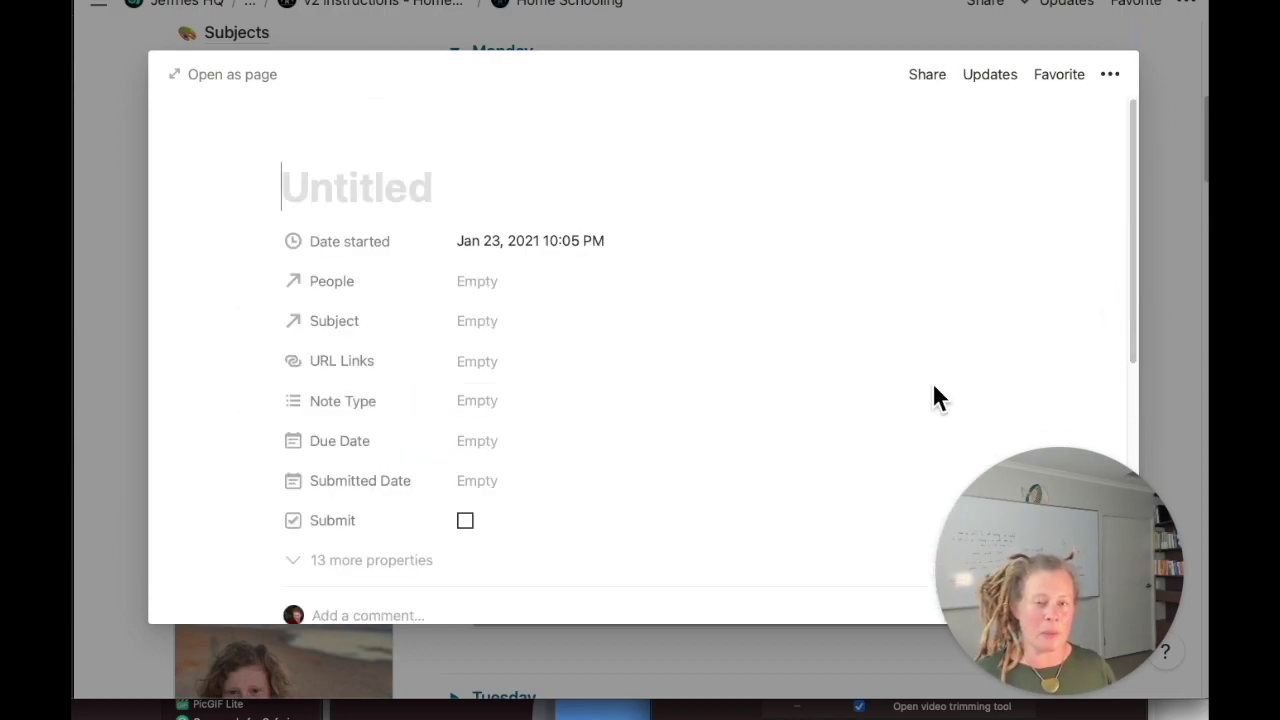
pyautogui.moveTo(1136, 147); pyautogui.dragTo(1128, 380)
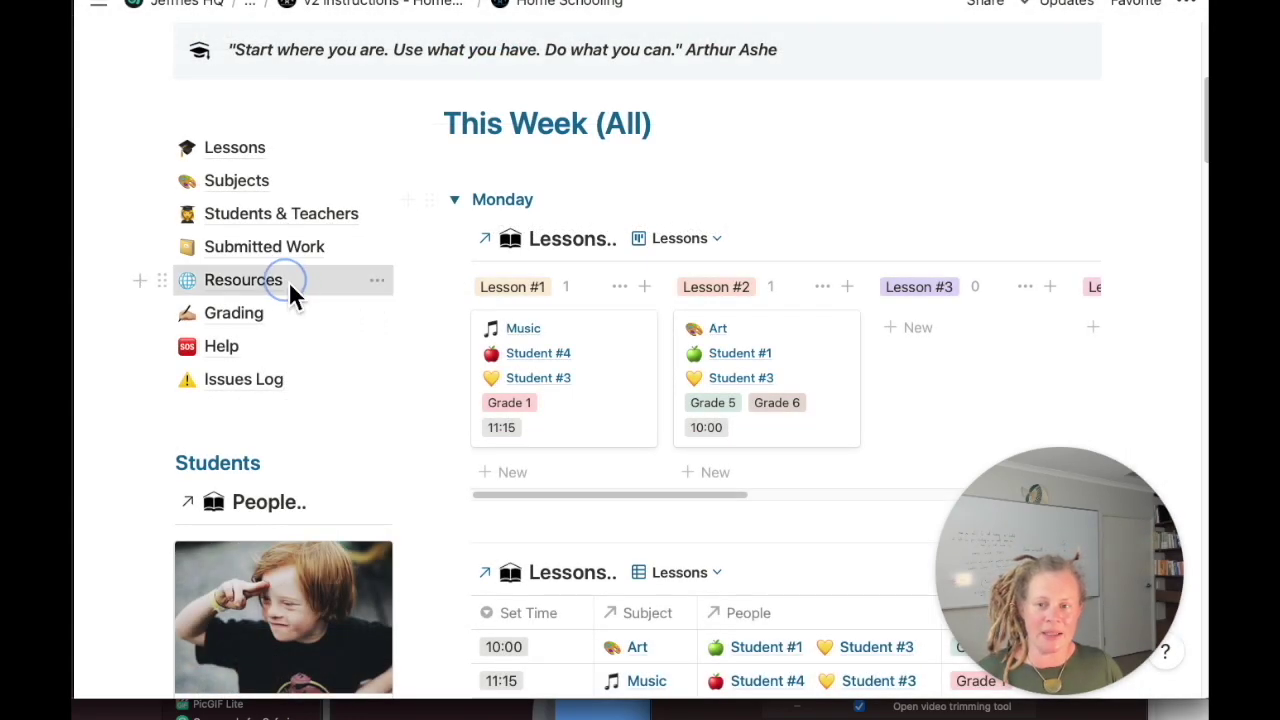
# Open the Resources page and review its This past Week table, then return to the Home Schooling page.
pyautogui.click(288, 283)
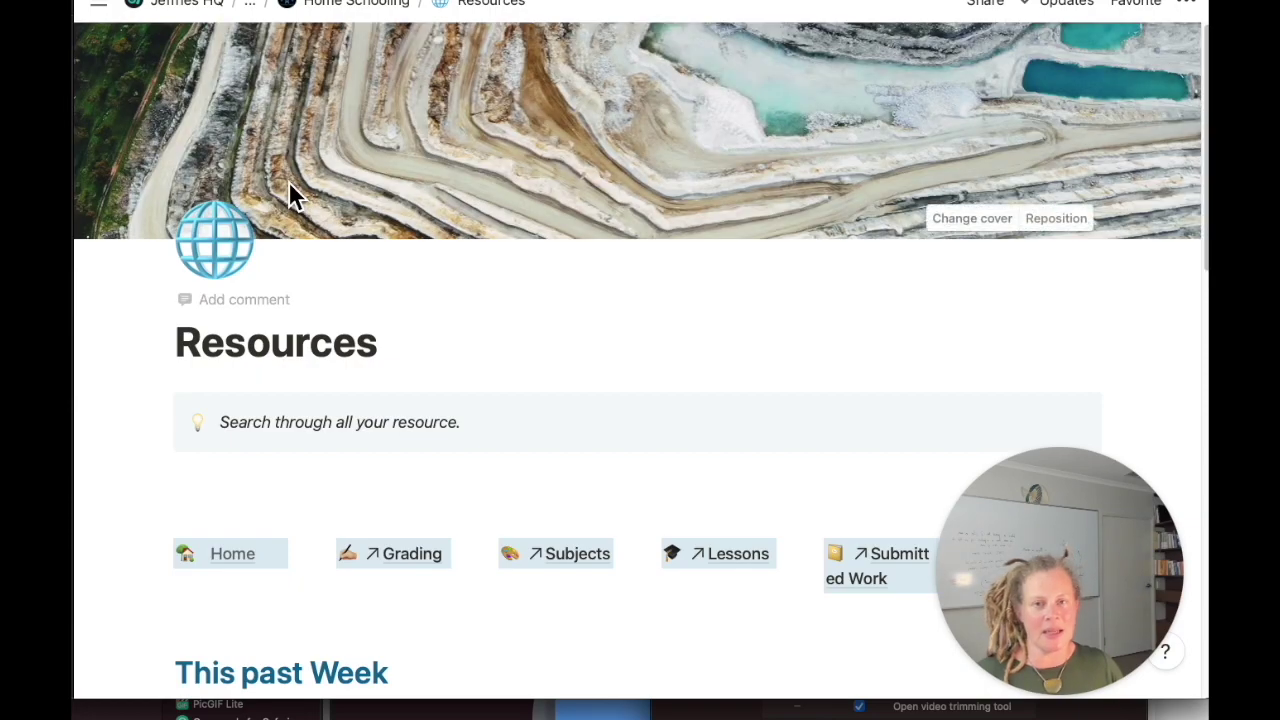
pyautogui.scroll(-5, 289, 183)
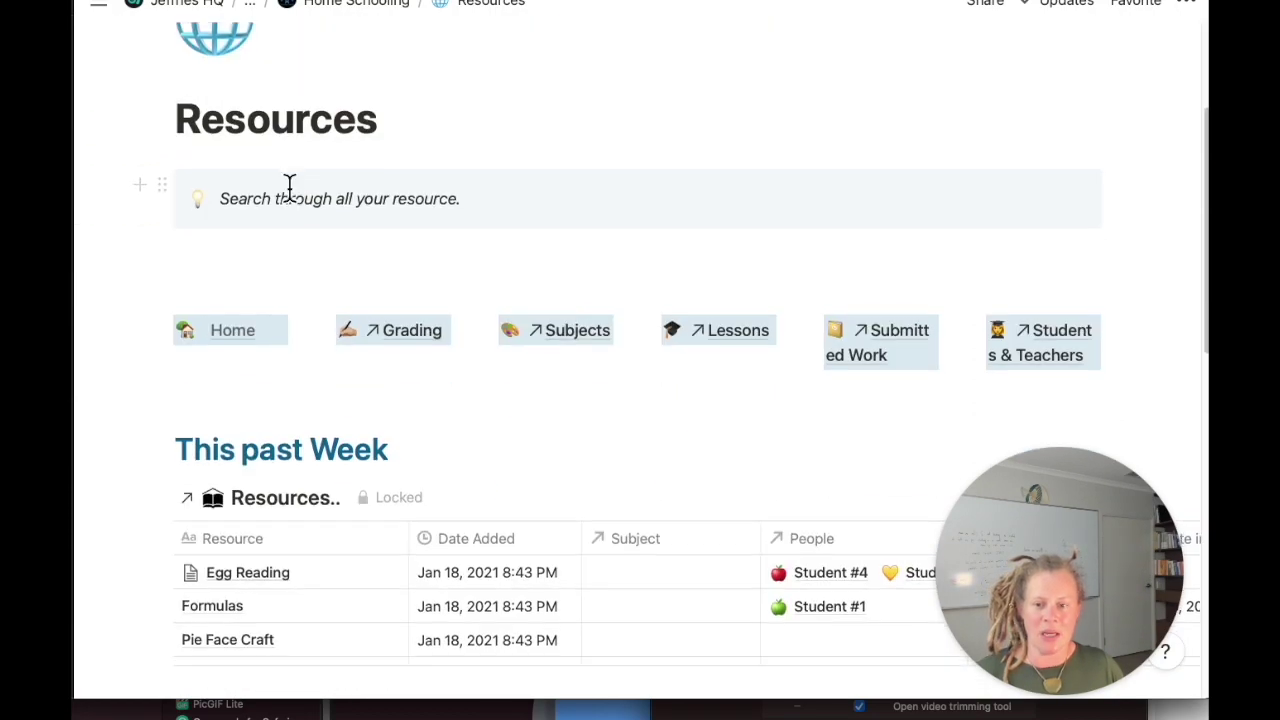
pyautogui.scroll(-1, 290, 190)
pyautogui.scroll(-2, 289, 187)
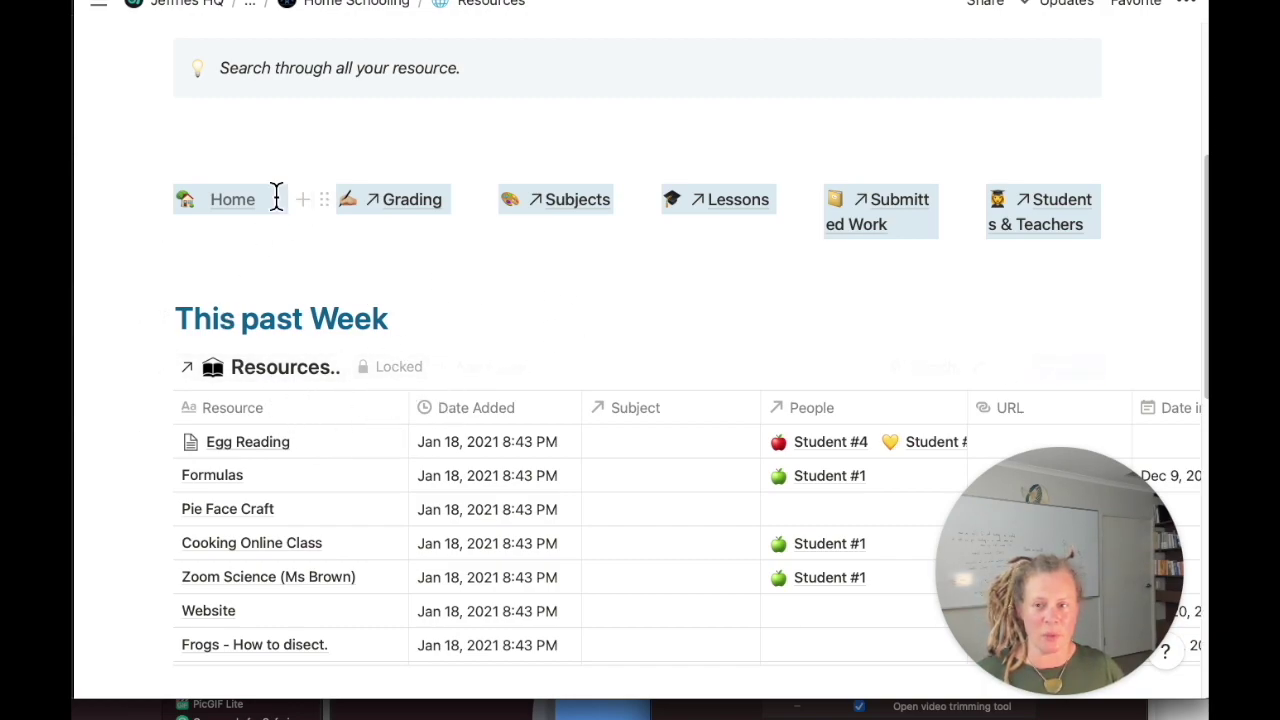
pyautogui.scroll(3, 314, 50)
pyautogui.click(372, 5)
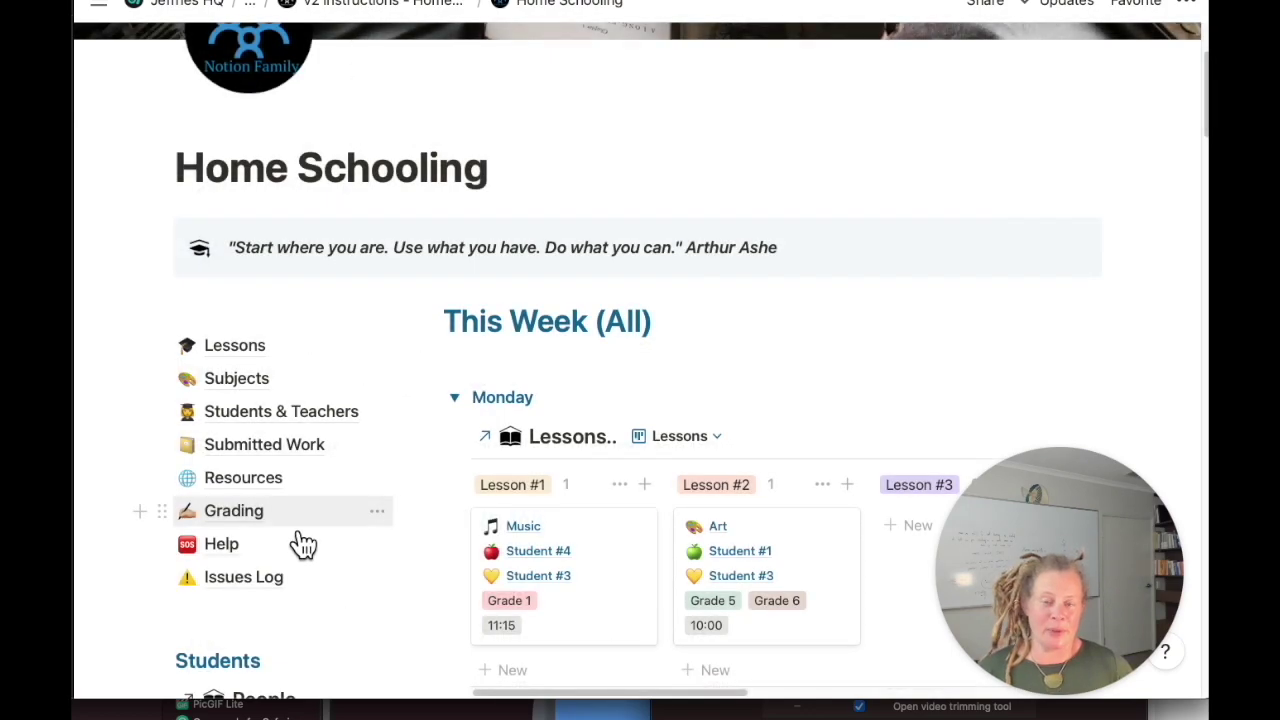
# Open the Grading page, look inside the Student toggle under 2021 (Semester _ ), and collapse it again.
pyautogui.click(290, 515)
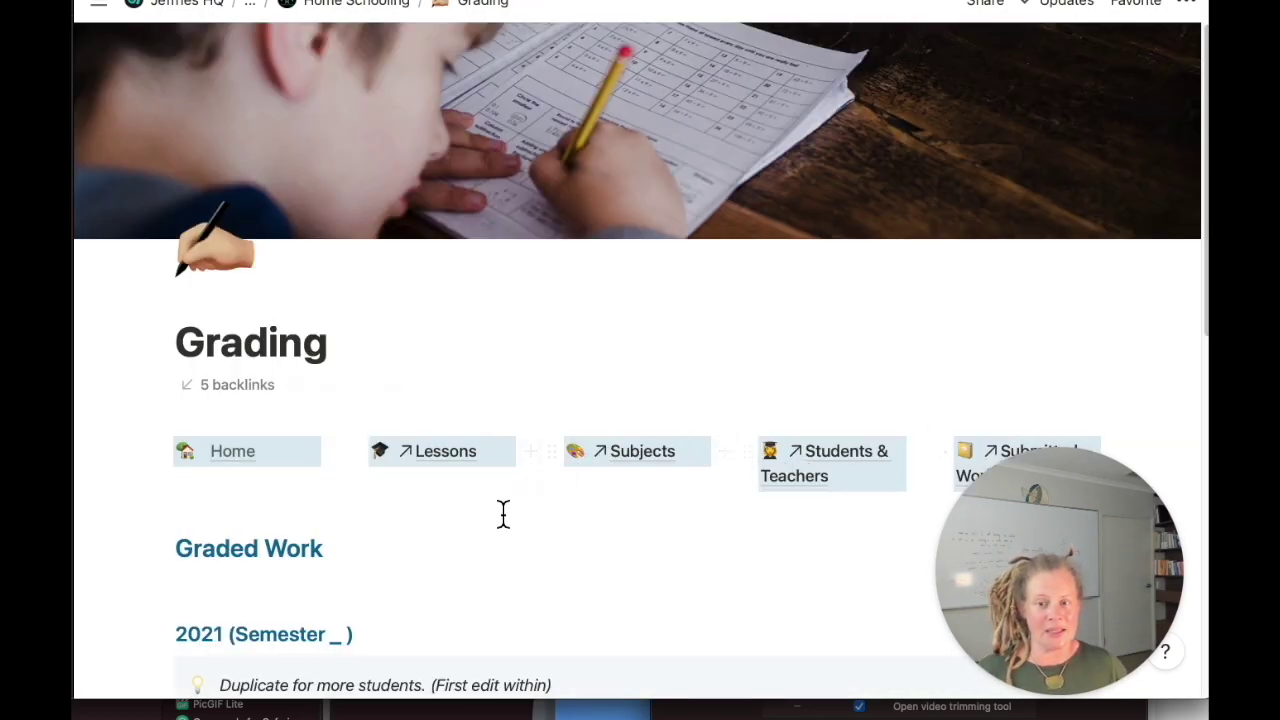
pyautogui.scroll(-3, 500, 514)
pyautogui.scroll(-3, 498, 512)
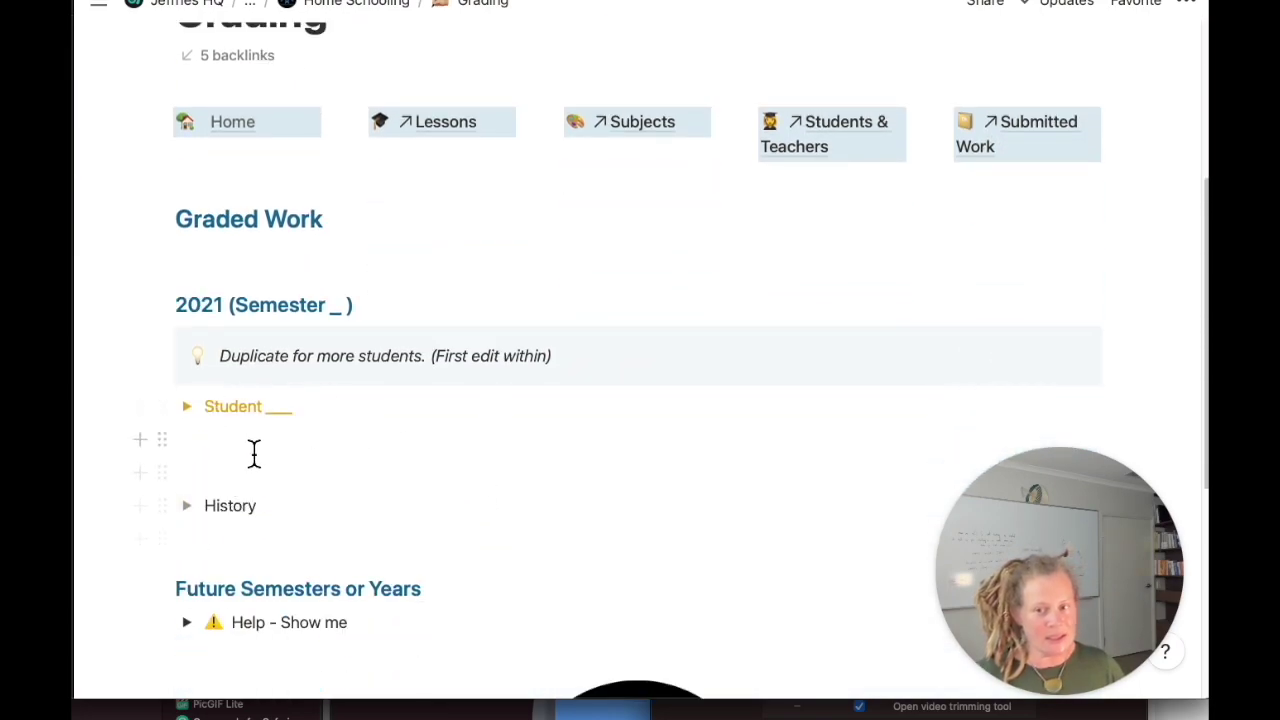
pyautogui.scroll(-1, 257, 452)
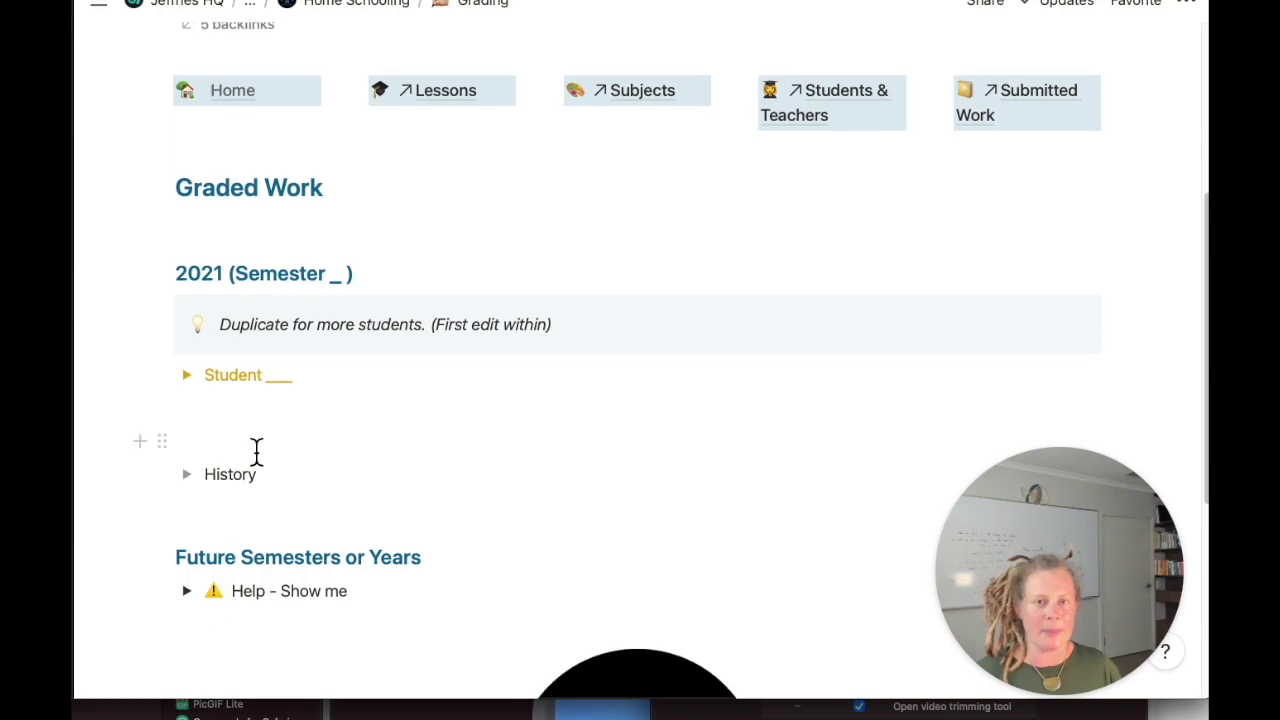
pyautogui.click(187, 375)
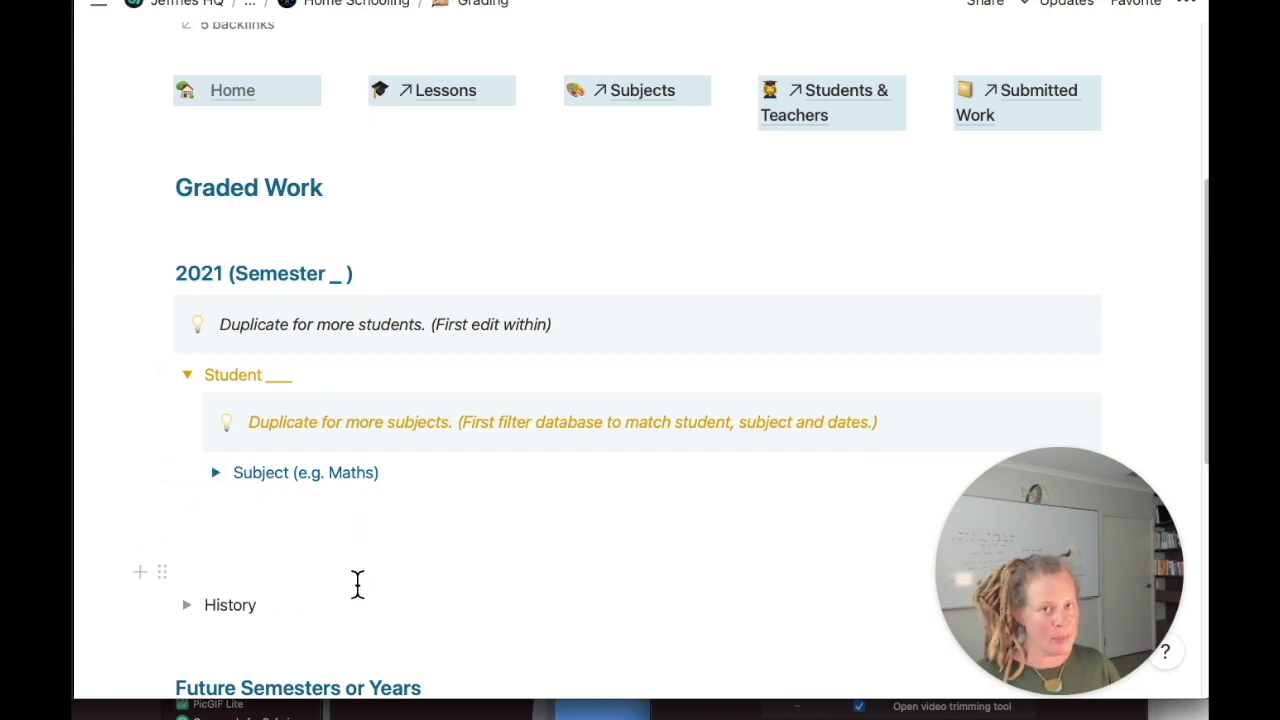
pyautogui.click(195, 378)
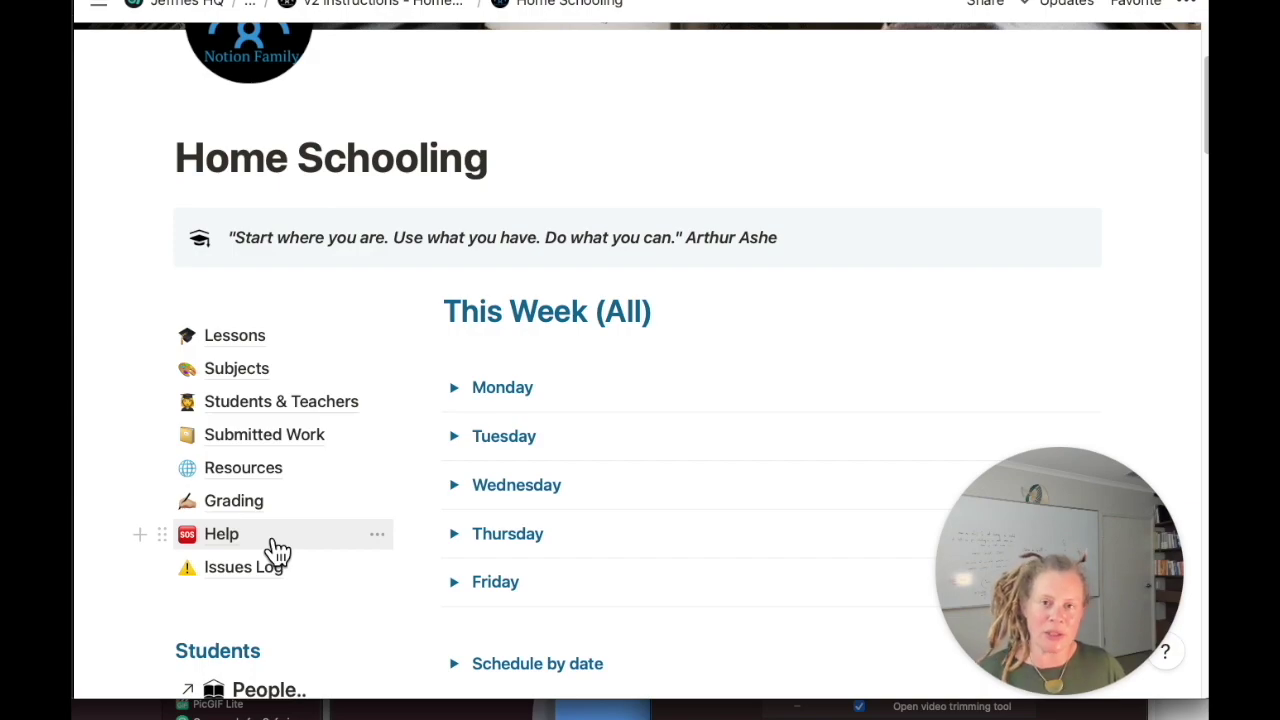
# Open the Help page and review the Students Help and Parents Area video lists, then return to Home Schooling.
pyautogui.click(272, 541)
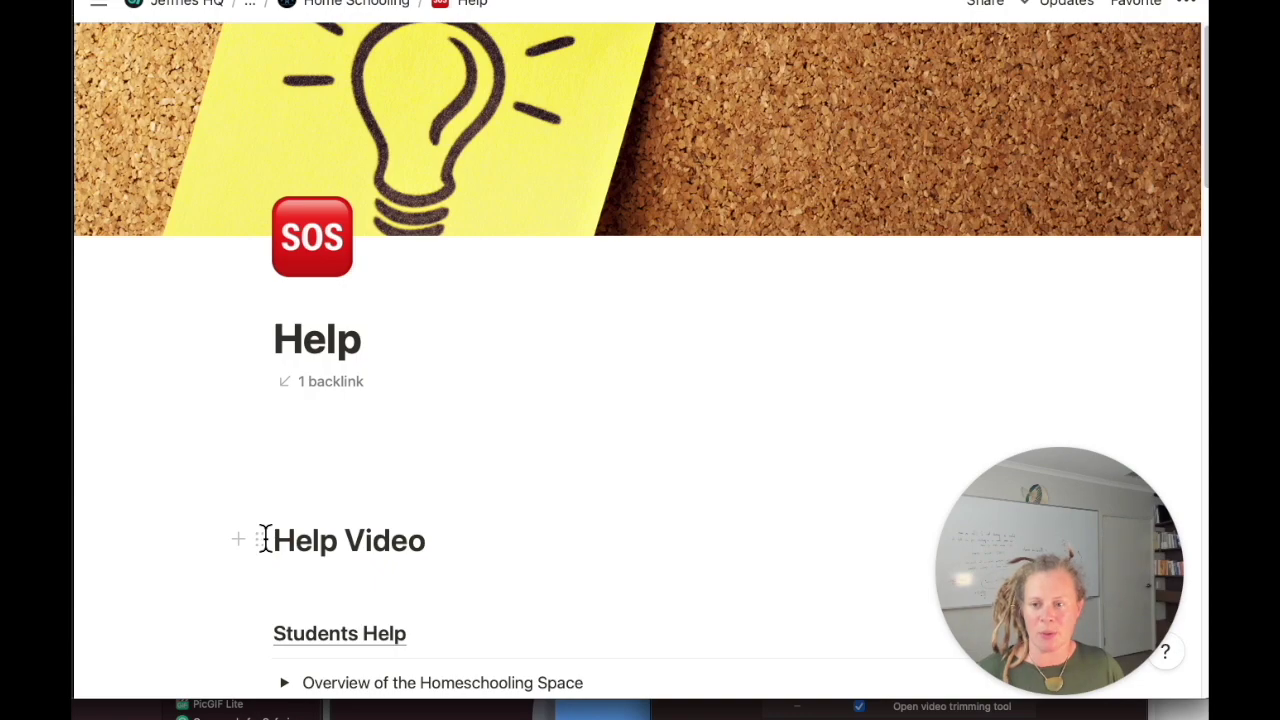
pyautogui.scroll(-5, 177, 571)
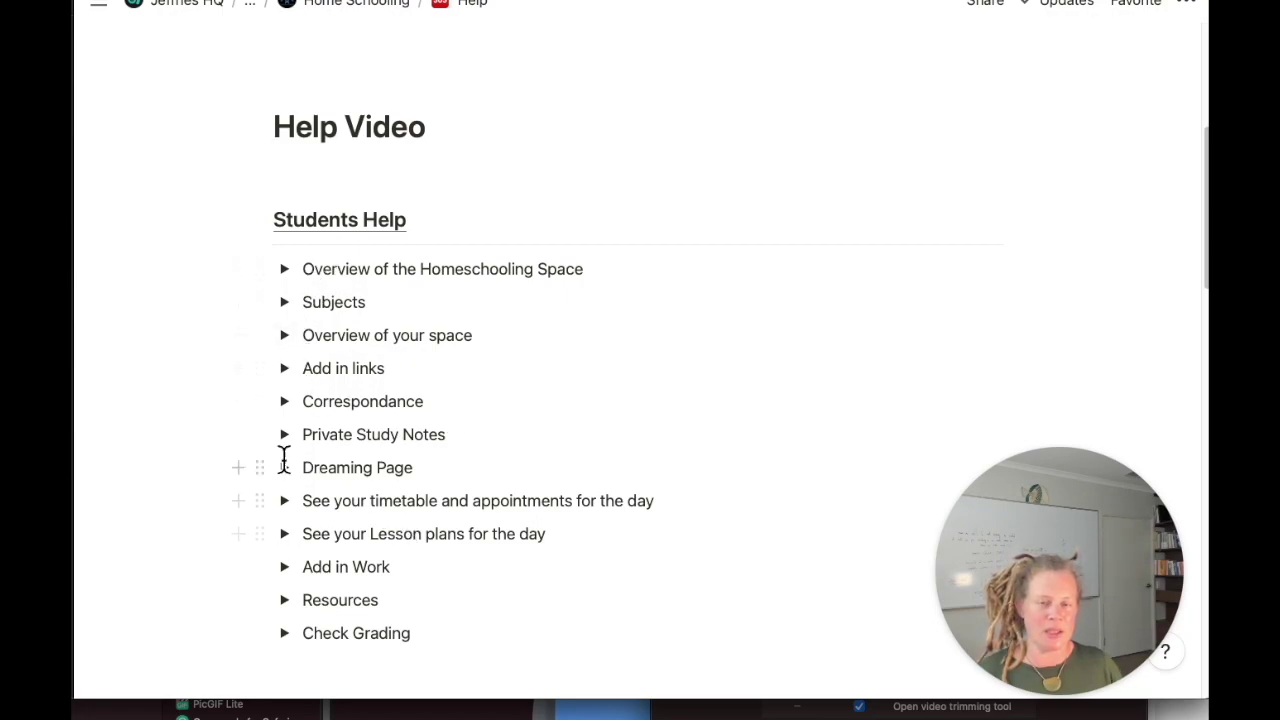
pyautogui.scroll(-3, 184, 508)
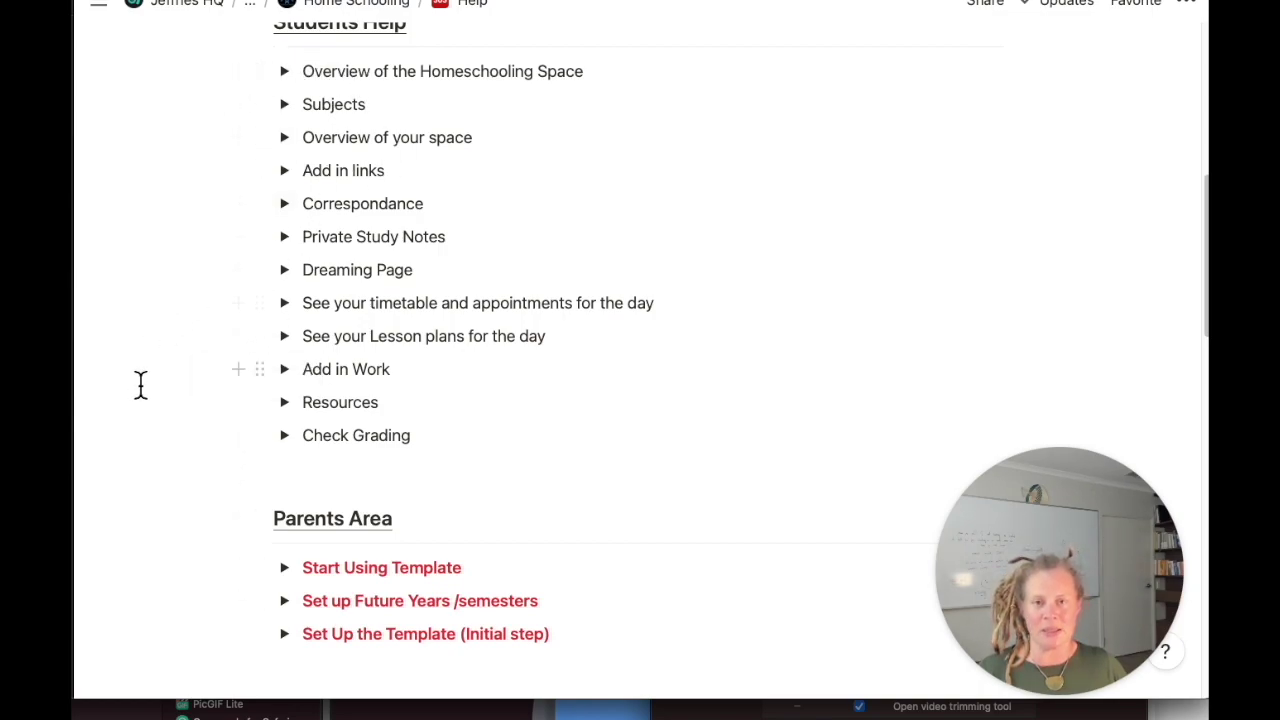
pyautogui.click(375, 18)
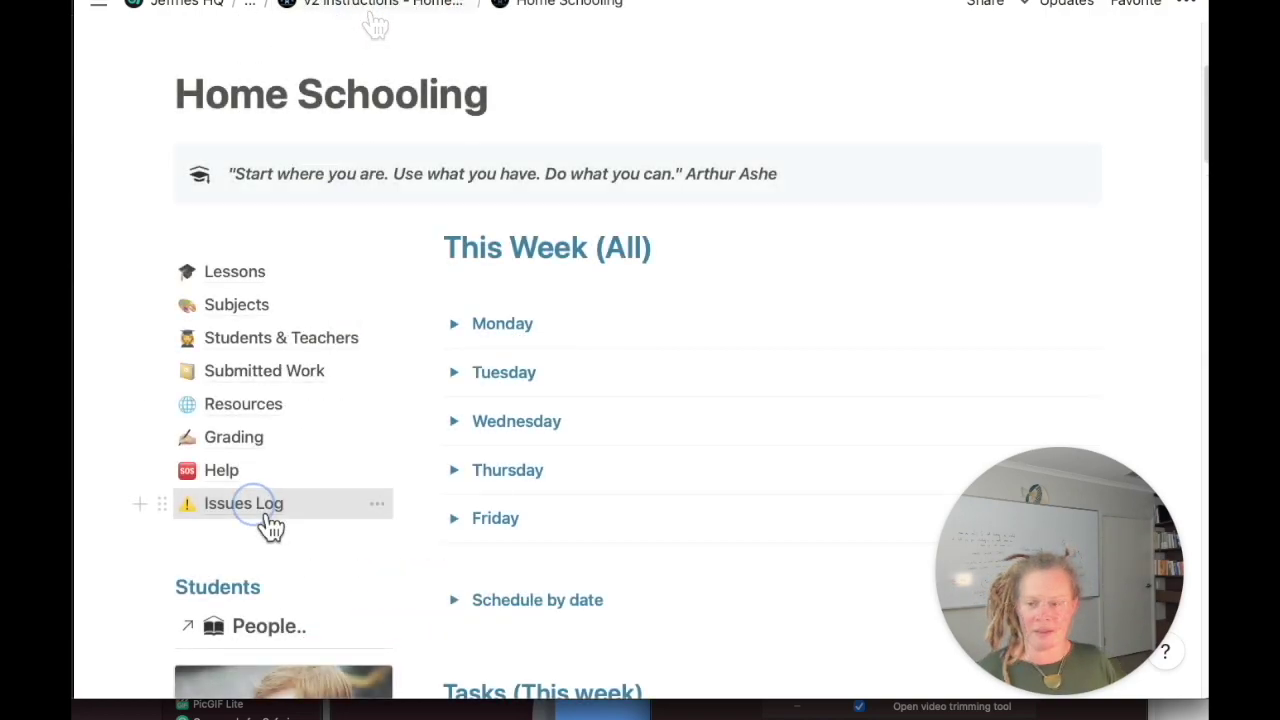
# Open the Issues Log page and review its logging instructions, Add Here and Progress Here tables, then return to Home Schooling.
pyautogui.click(260, 512)
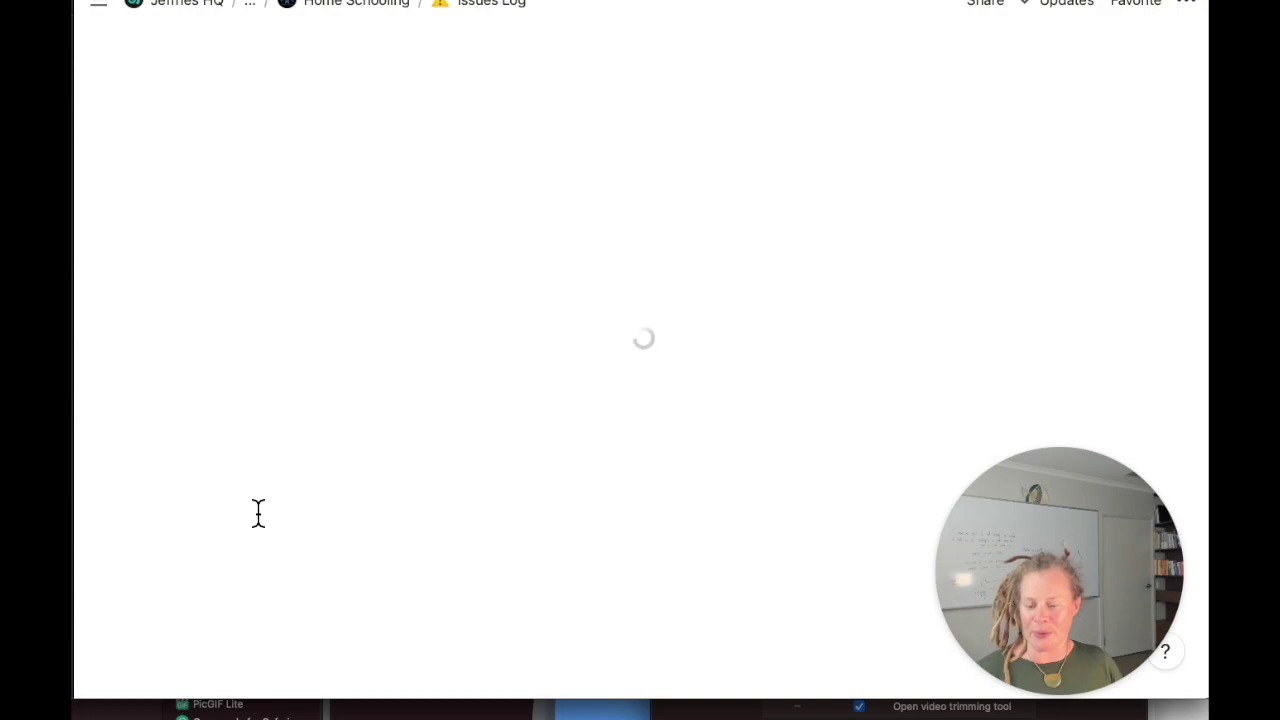
pyautogui.scroll(-2, 258, 512)
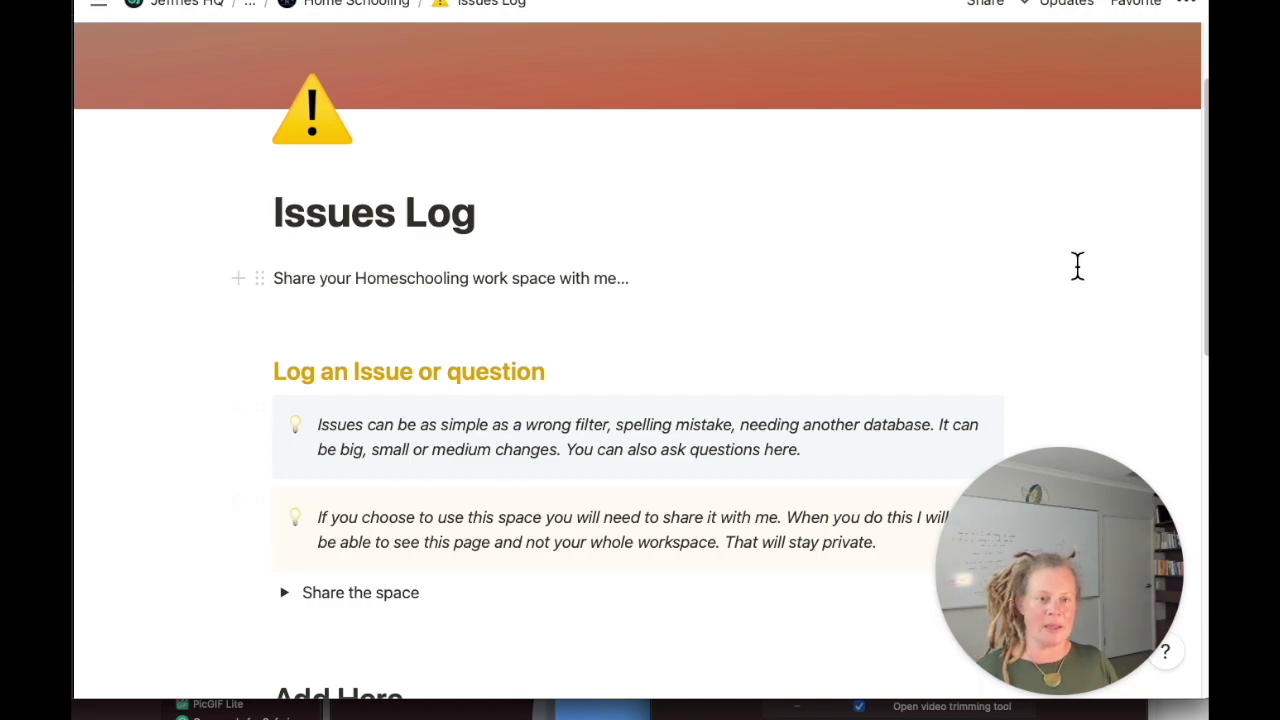
pyautogui.moveTo(1198, 120); pyautogui.dragTo(1198, 171)
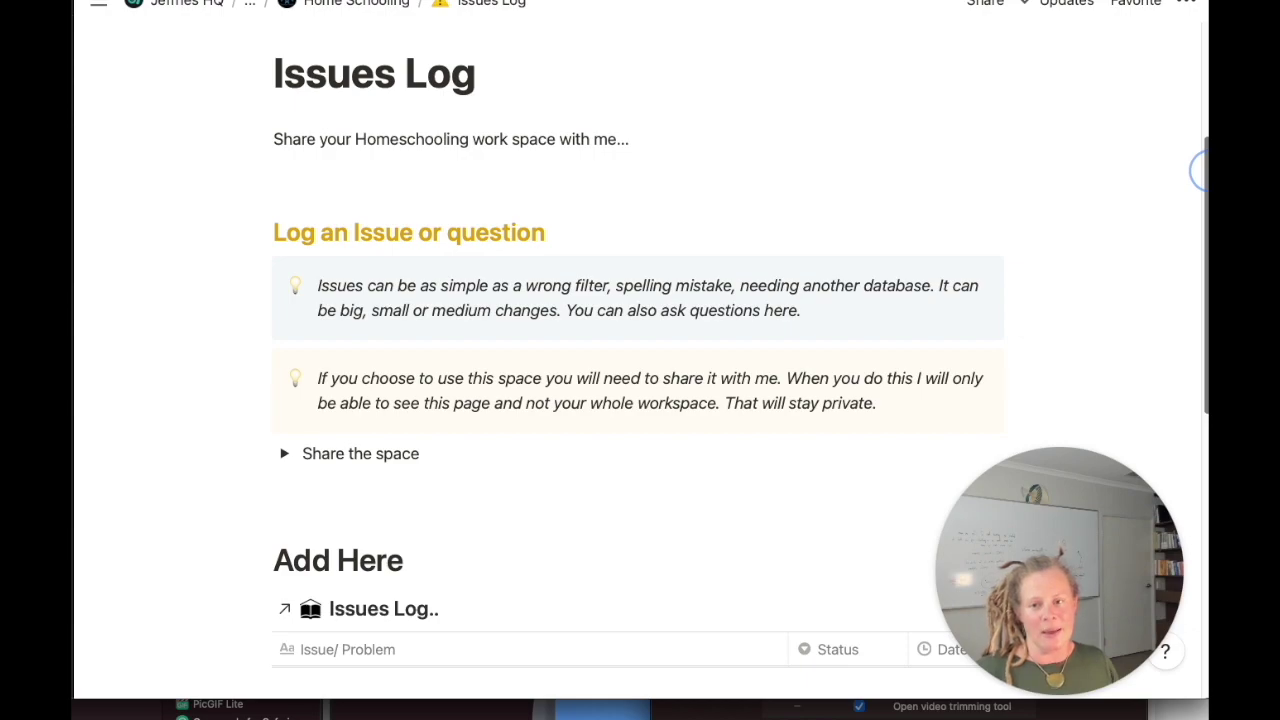
pyautogui.moveTo(1198, 171); pyautogui.dragTo(1198, 172)
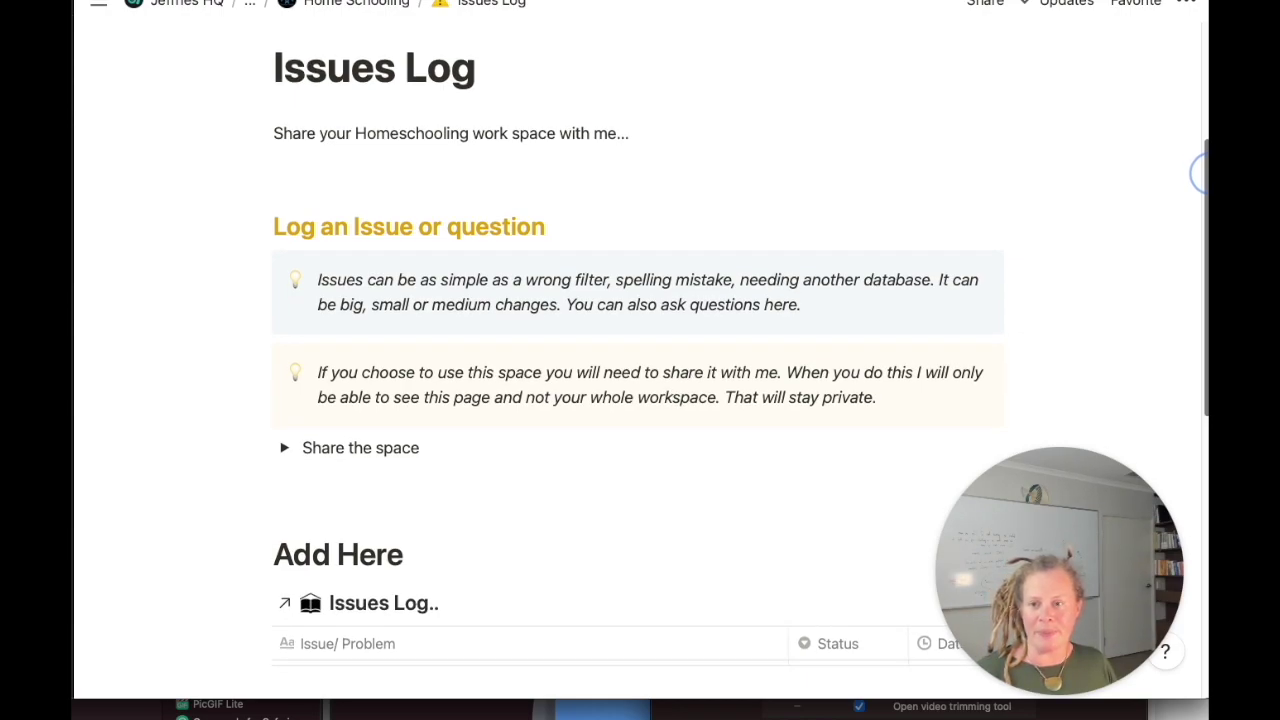
pyautogui.moveTo(1198, 172); pyautogui.dragTo(1200, 308)
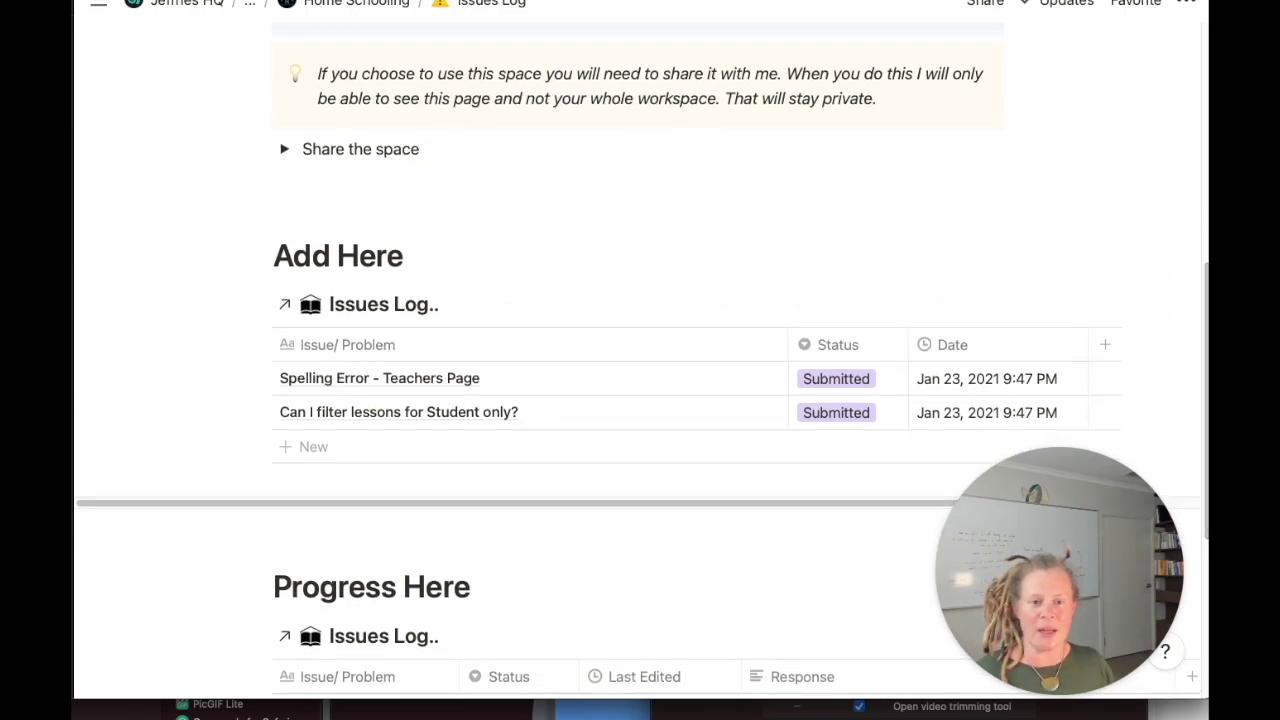
pyautogui.moveTo(1199, 268); pyautogui.dragTo(1197, 8)
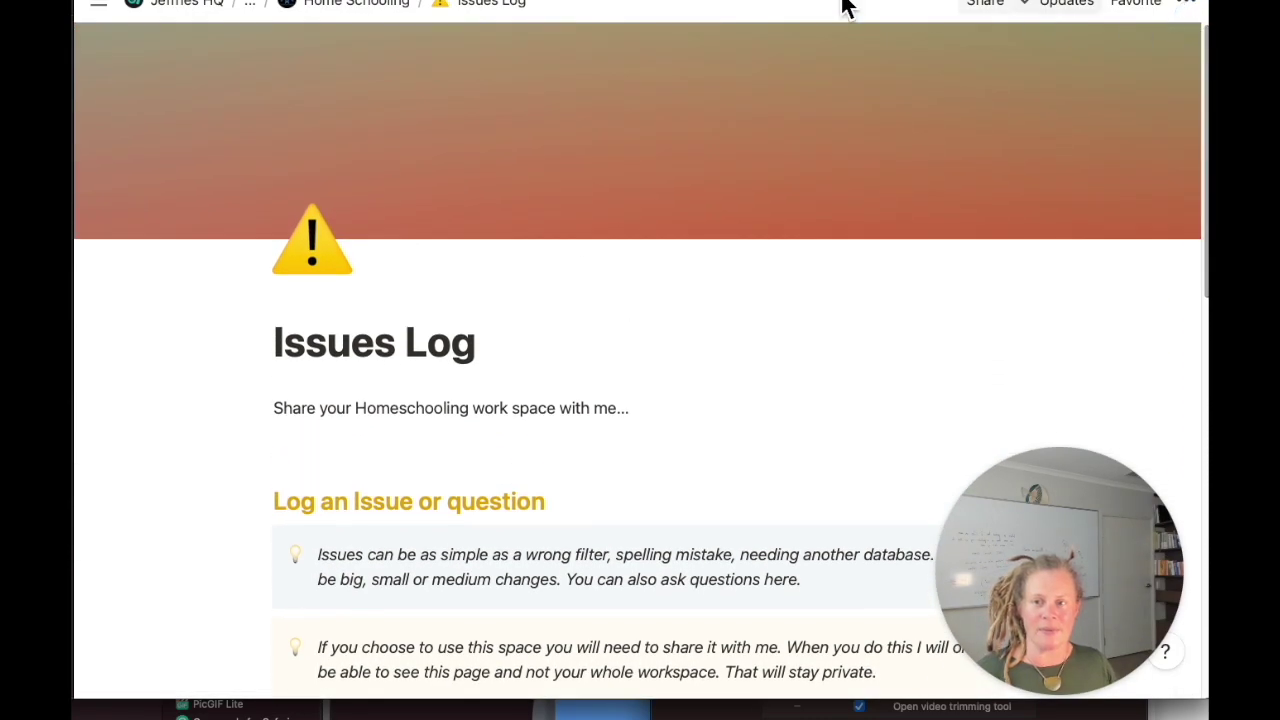
pyautogui.click(371, 10)
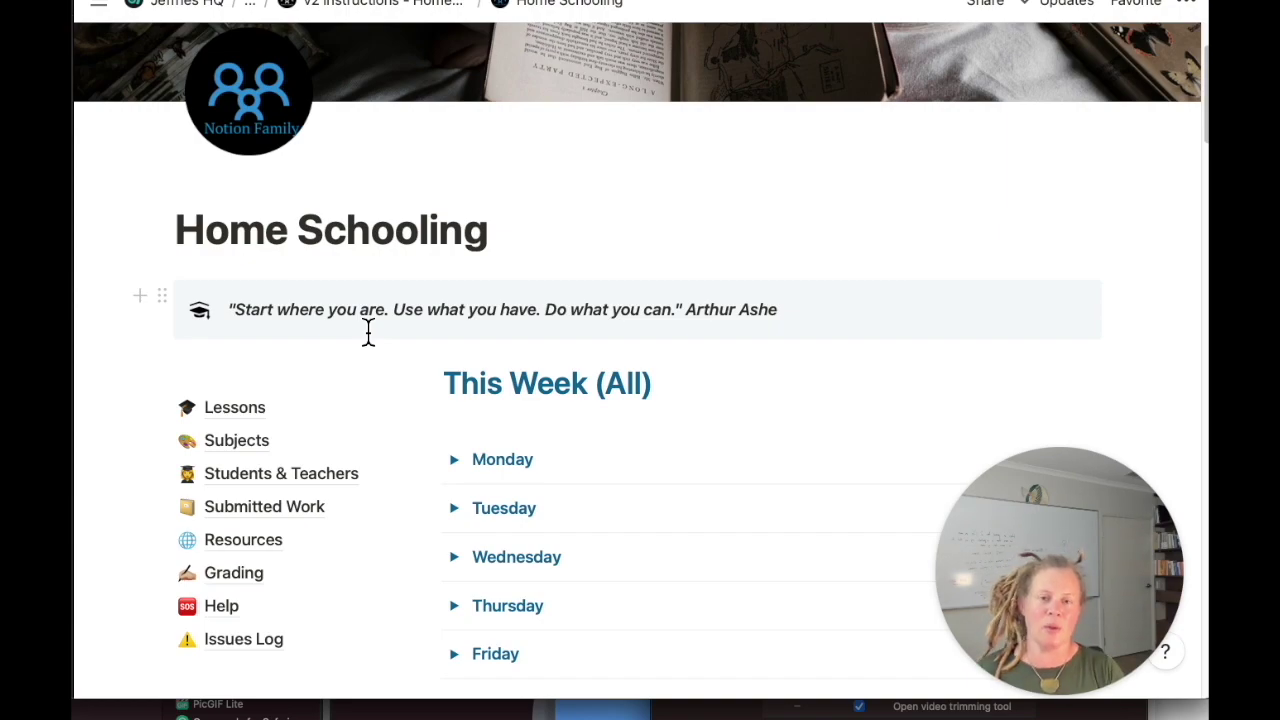
# Look over the Students, Tasks (This week) and Recently submitted Work sections on the Home Schooling page.
pyautogui.scroll(-3, 368, 330)
pyautogui.scroll(-10, 677, 251)
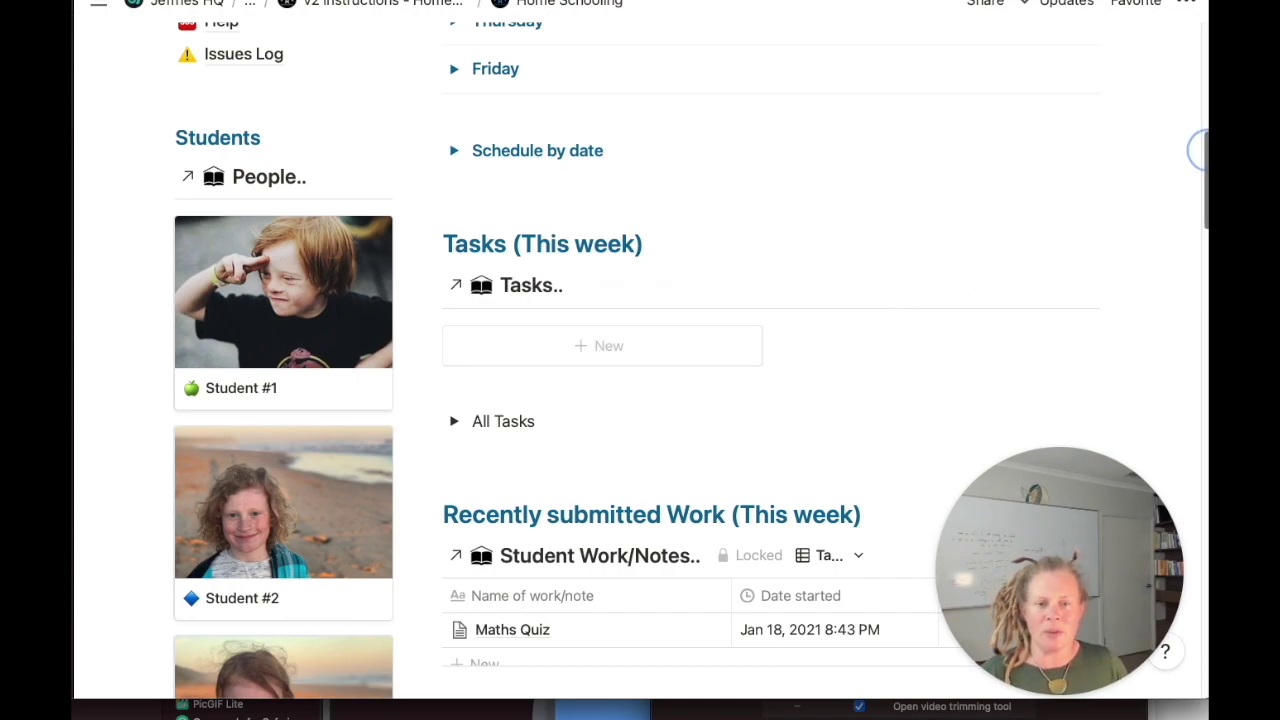
pyautogui.moveTo(1196, 148)
pyautogui.mouseDown()
pyautogui.moveTo(1197, 169)
pyautogui.moveTo(1197, 157)
pyautogui.mouseUp()
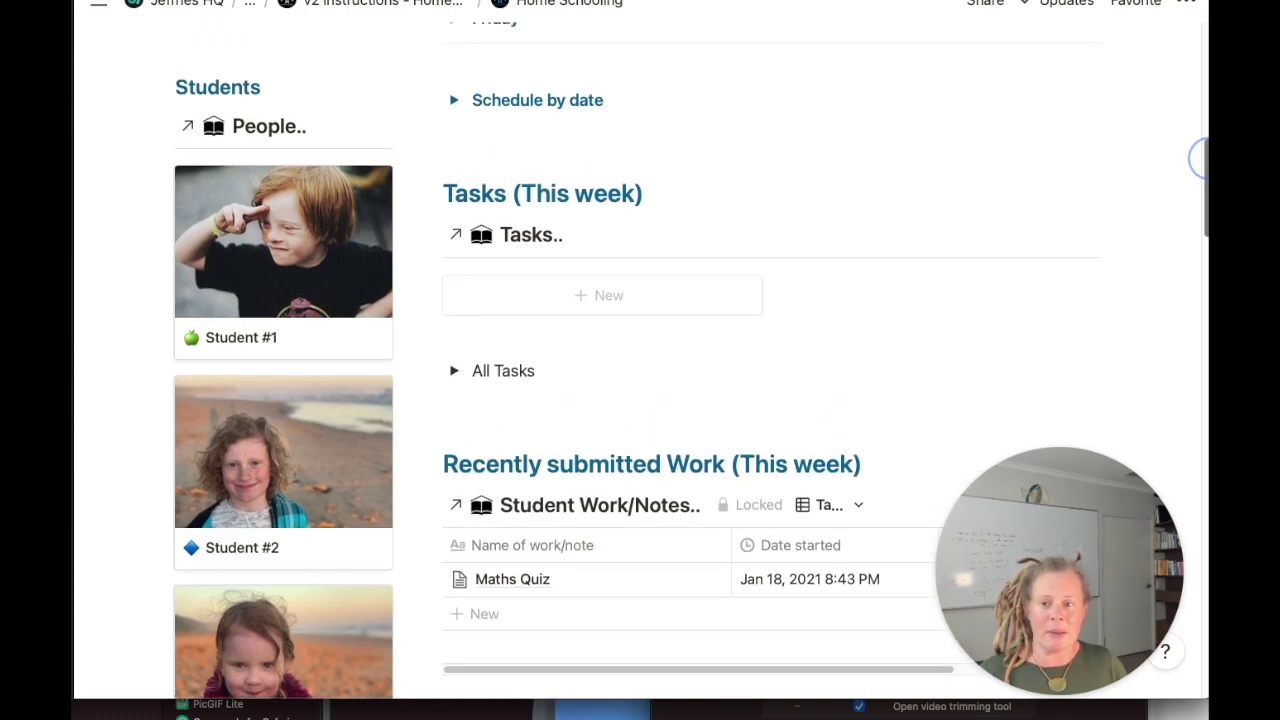
pyautogui.moveTo(1197, 157); pyautogui.dragTo(1199, 146)
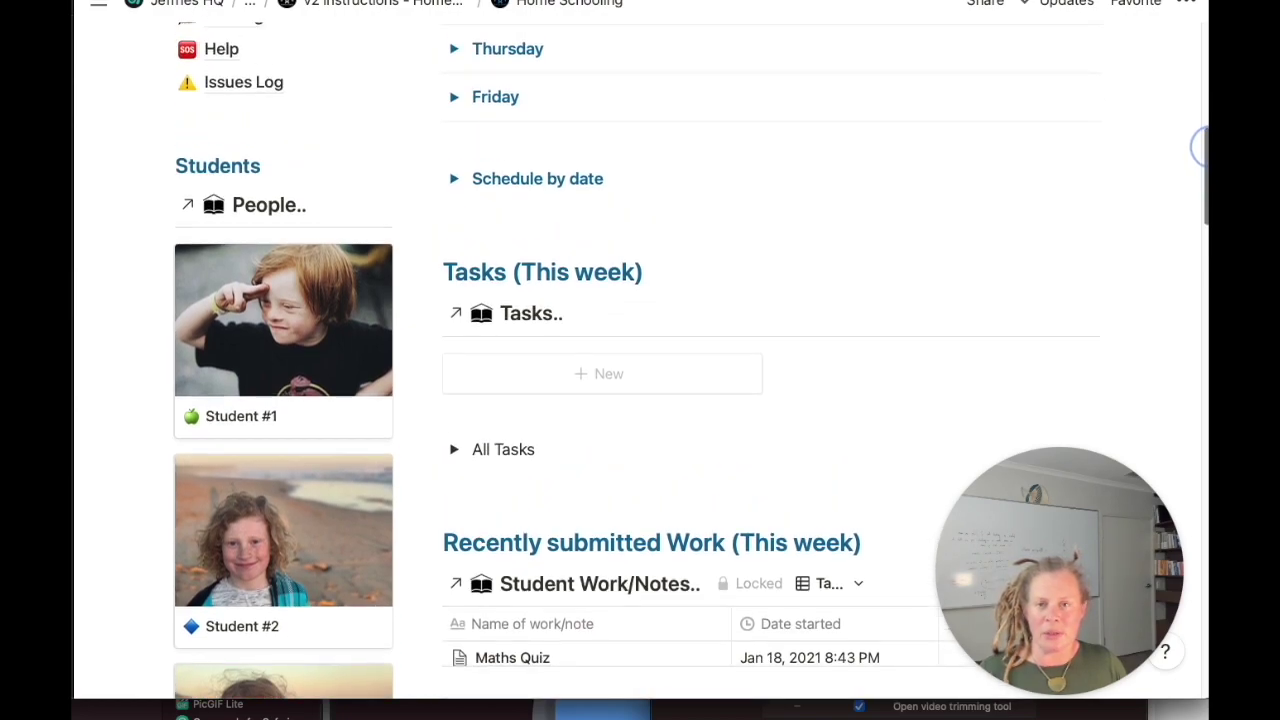